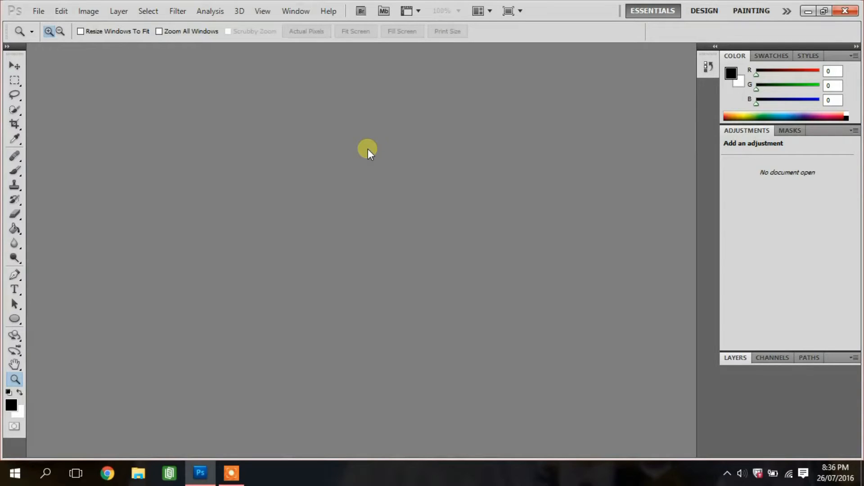
Activate the Move tool and create a new 500 × 500 pixel RGB document with white background contents.
{"action": "left_click", "coordinate": [12, 64]}
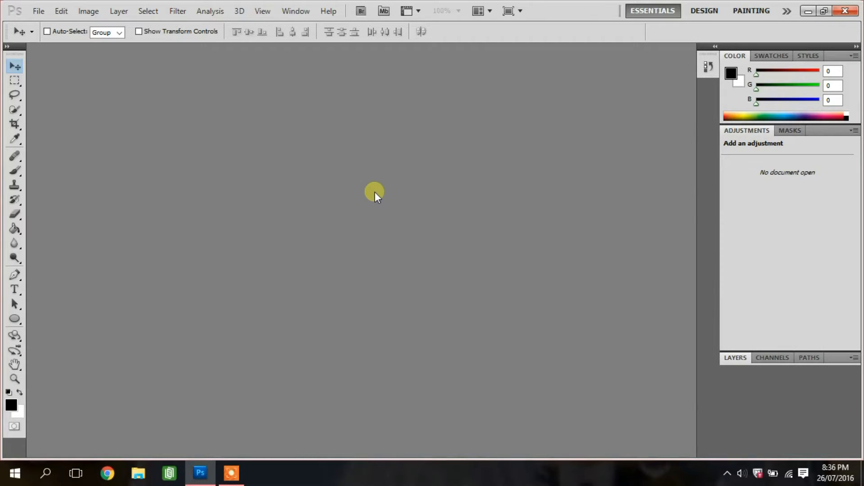
{"action": "key", "text": "ctrl+n"}
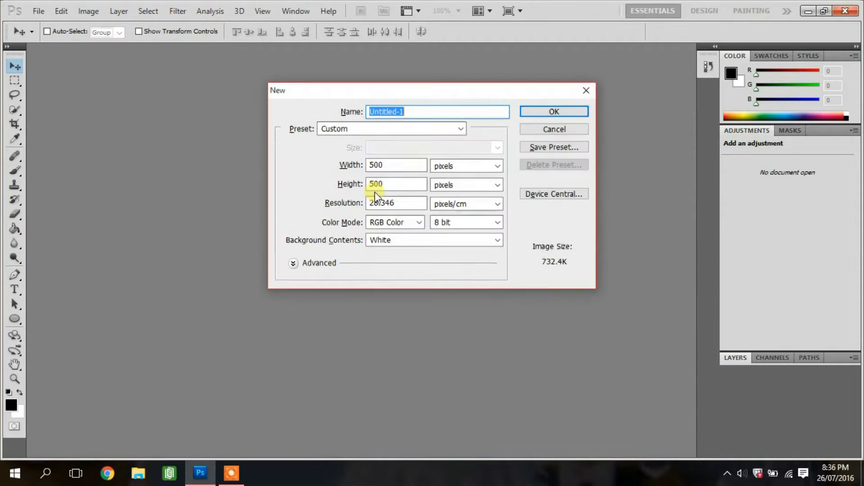
{"action": "left_click", "coordinate": [578, 112]}
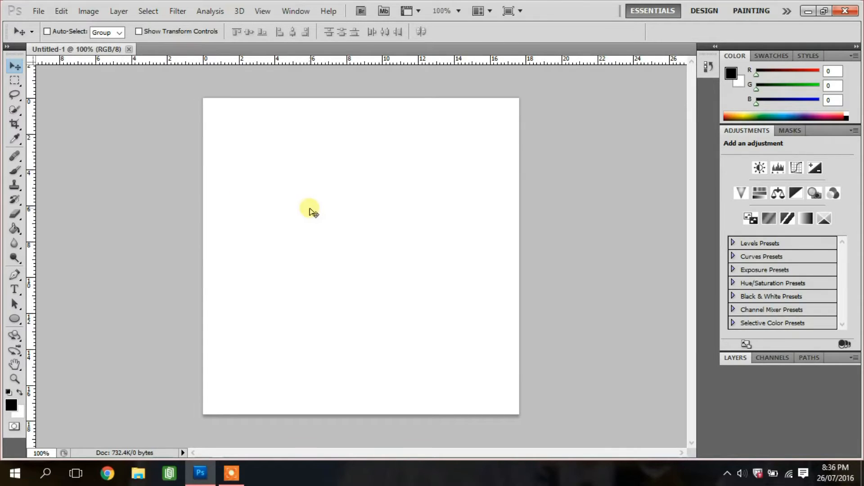
{"action": "key", "text": "ctrl+o"}
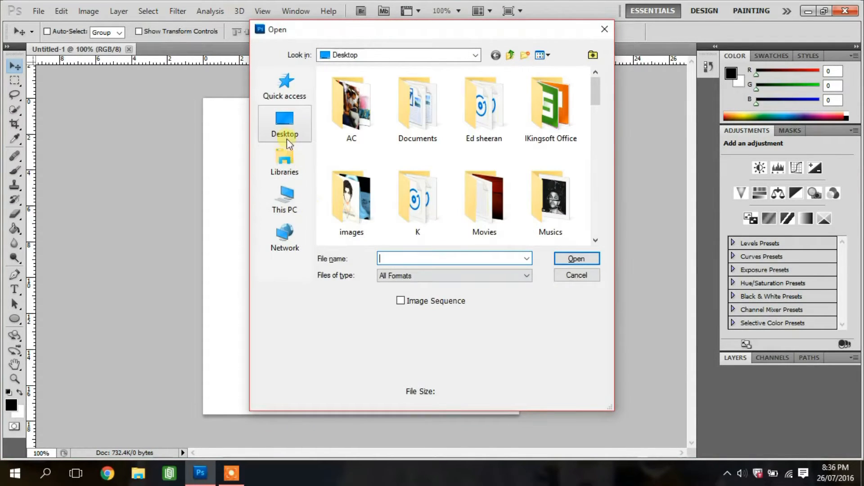
{"action": "left_click", "coordinate": [288, 138]}
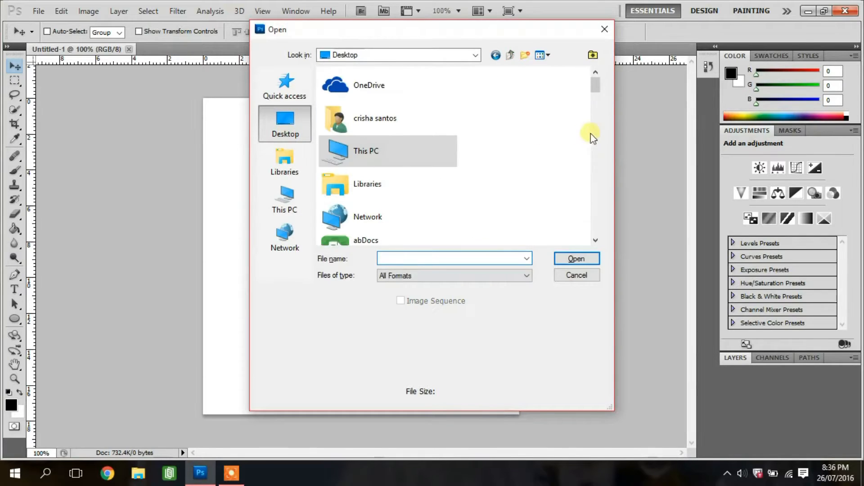
{"action": "left_click_drag", "start_coordinate": [595, 86], "coordinate": [595, 167]}
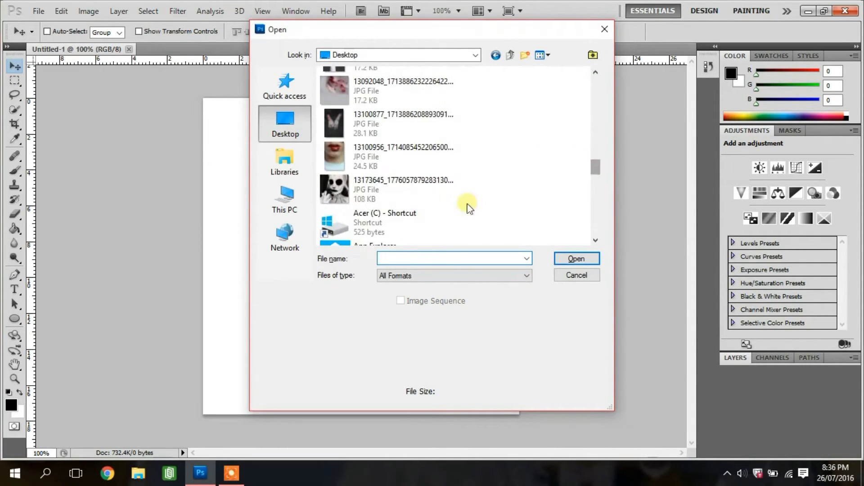
{"action": "left_click", "coordinate": [407, 191]}
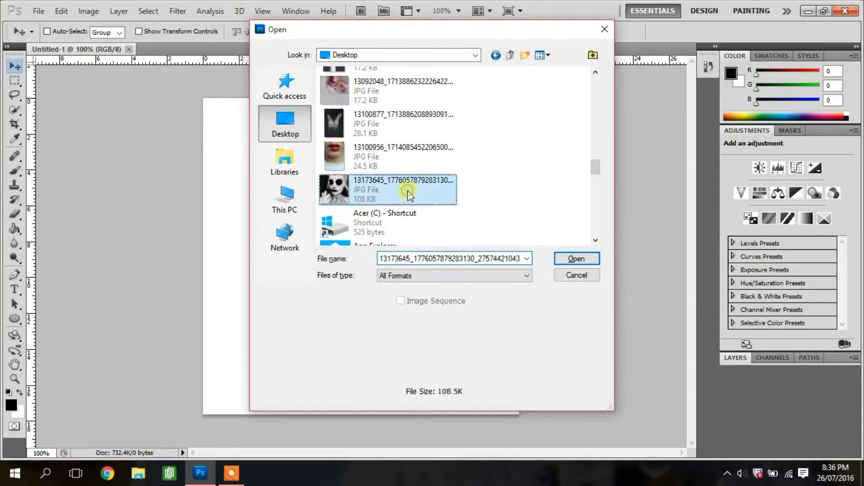
{"action": "left_click", "coordinate": [572, 259]}
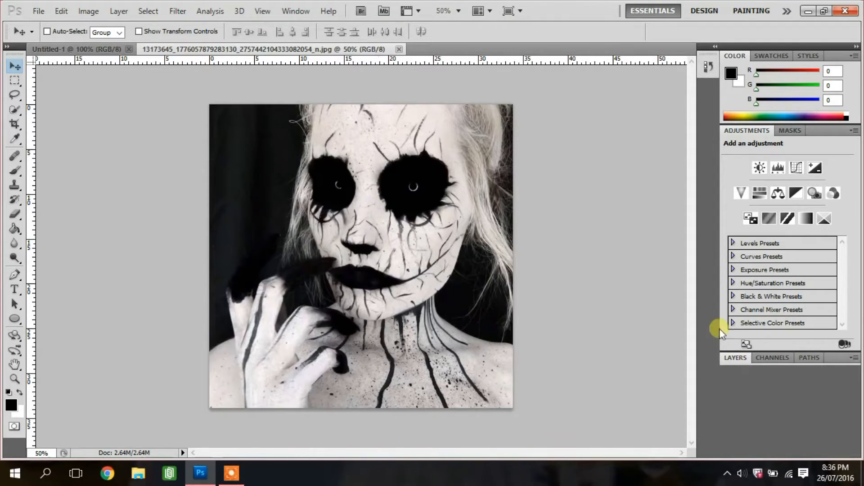
Convert the face photo's locked Background into a normal layer and nudge the image slightly with the Move tool.
{"action": "left_click", "coordinate": [736, 358]}
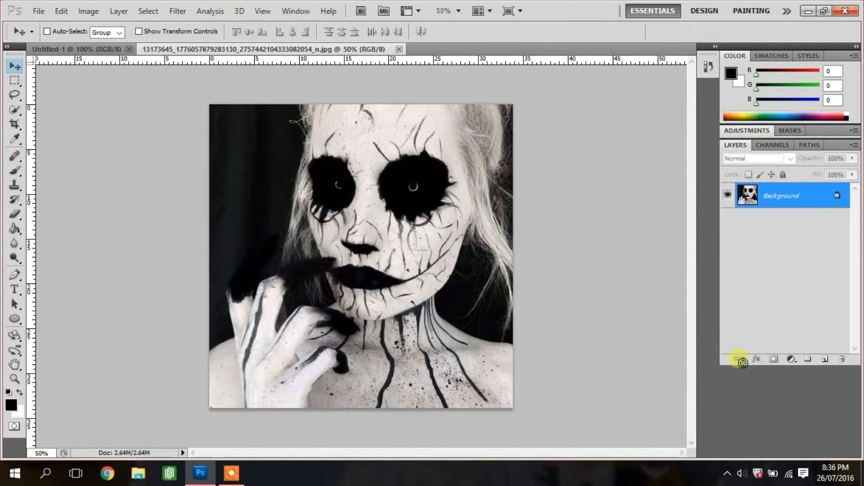
{"action": "double_click", "coordinate": [838, 196]}
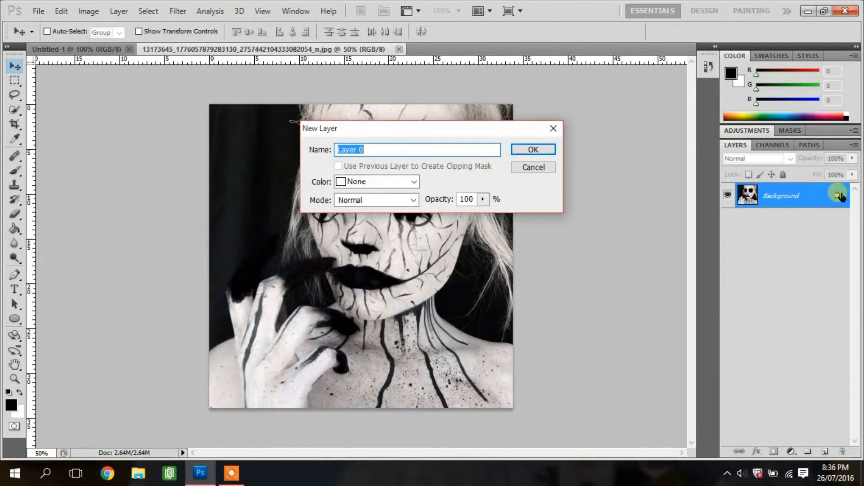
{"action": "left_click", "coordinate": [542, 149]}
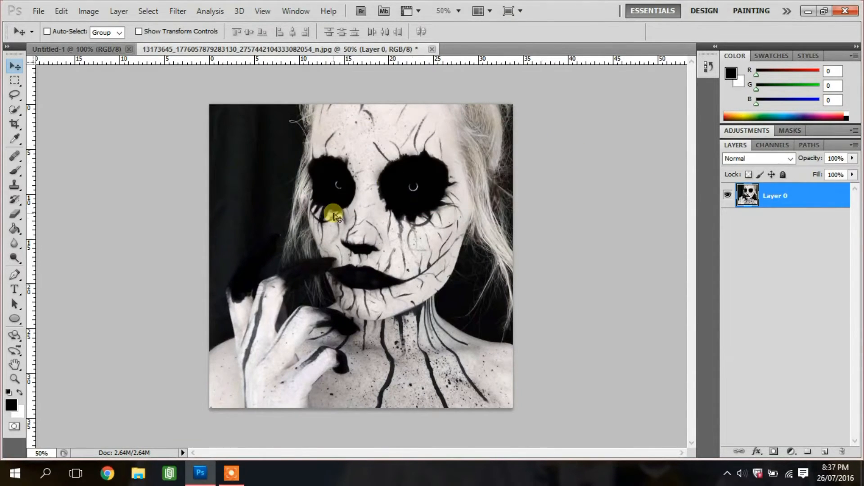
{"action": "mouse_move", "coordinate": [383, 260]}
{"action": "left_mouse_down"}
{"action": "mouse_move", "coordinate": [411, 300]}
{"action": "mouse_move", "coordinate": [436, 309]}
{"action": "mouse_move", "coordinate": [255, 290]}
{"action": "mouse_move", "coordinate": [286, 210]}
{"action": "mouse_move", "coordinate": [344, 188]}
{"action": "mouse_move", "coordinate": [351, 170]}
{"action": "mouse_move", "coordinate": [463, 231]}
{"action": "mouse_move", "coordinate": [397, 390]}
{"action": "mouse_move", "coordinate": [324, 228]}
{"action": "mouse_move", "coordinate": [314, 162]}
{"action": "mouse_move", "coordinate": [332, 293]}
{"action": "mouse_move", "coordinate": [255, 328]}
{"action": "mouse_move", "coordinate": [397, 195]}
{"action": "mouse_move", "coordinate": [391, 257]}
{"action": "mouse_move", "coordinate": [384, 258]}
{"action": "left_mouse_up"}
{"action": "mouse_move", "coordinate": [324, 270]}
{"action": "left_mouse_down"}
{"action": "mouse_move", "coordinate": [330, 303]}
{"action": "mouse_move", "coordinate": [328, 247]}
{"action": "mouse_move", "coordinate": [284, 243]}
{"action": "mouse_move", "coordinate": [330, 270]}
{"action": "mouse_move", "coordinate": [318, 271]}
{"action": "mouse_move", "coordinate": [325, 275]}
{"action": "left_mouse_up"}
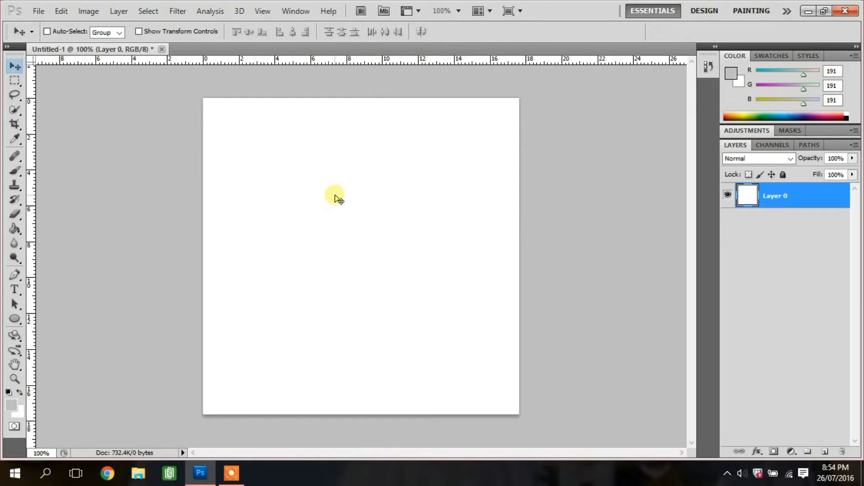
Zoom in on the blank canvas to 400% with the Zoom tool and zoom back out.
{"action": "left_click", "coordinate": [13, 379]}
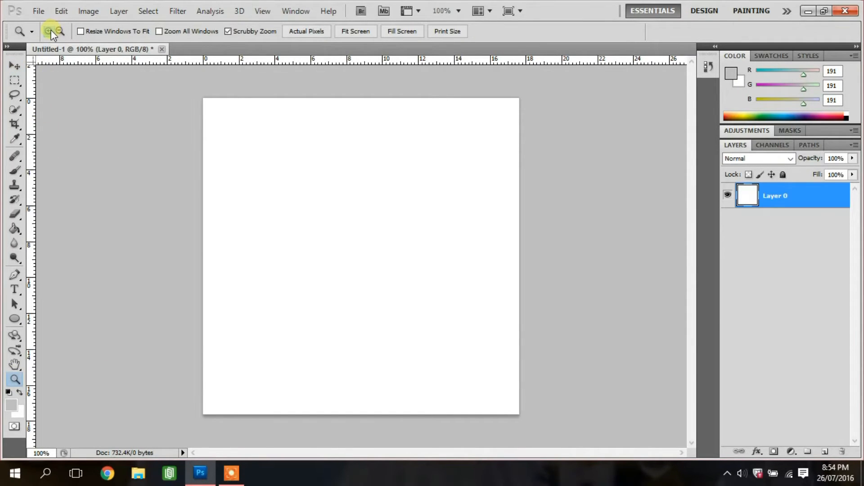
{"action": "left_click", "coordinate": [360, 263]}
{"action": "left_click", "coordinate": [360, 263]}
{"action": "left_click", "coordinate": [359, 263]}
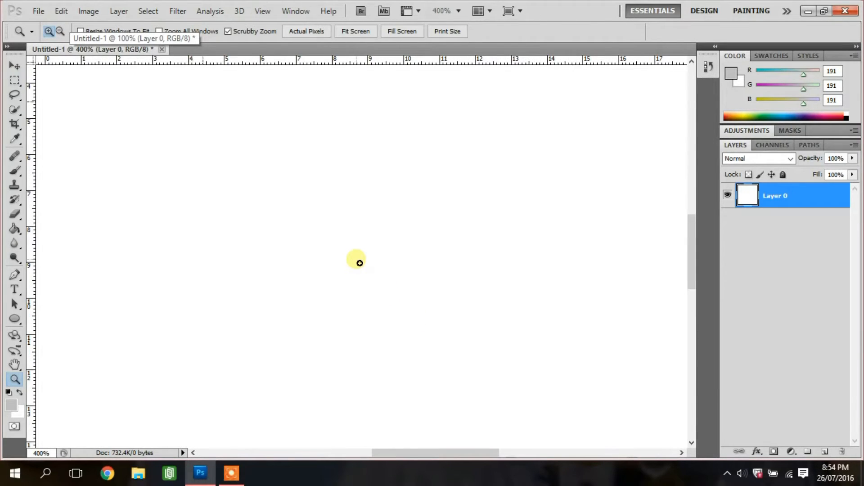
{"action": "left_click", "coordinate": [58, 33]}
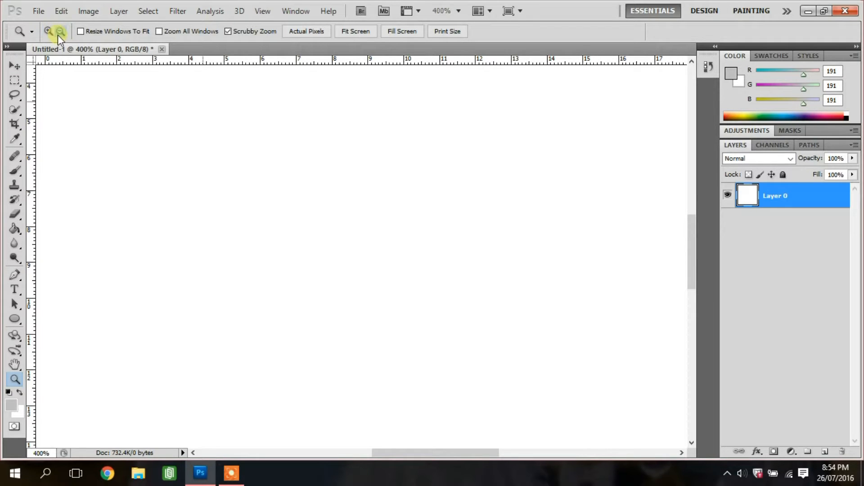
{"action": "left_click", "coordinate": [350, 302]}
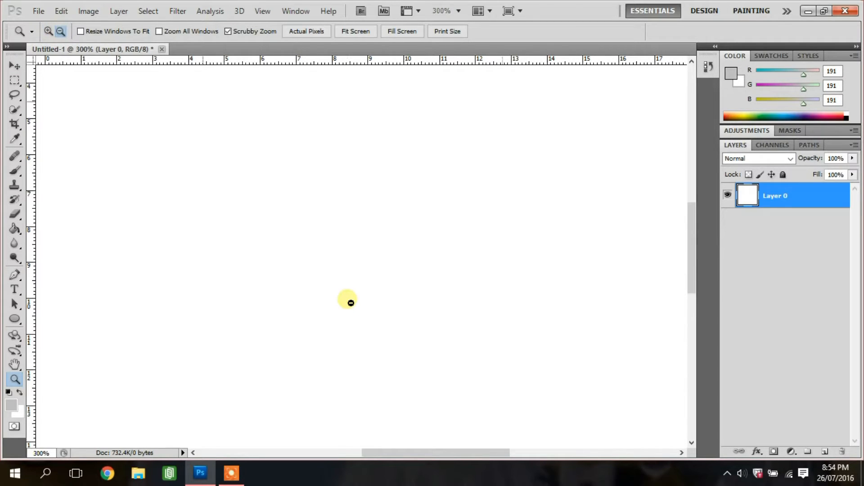
{"action": "left_click", "coordinate": [351, 303]}
{"action": "left_click", "coordinate": [350, 302]}
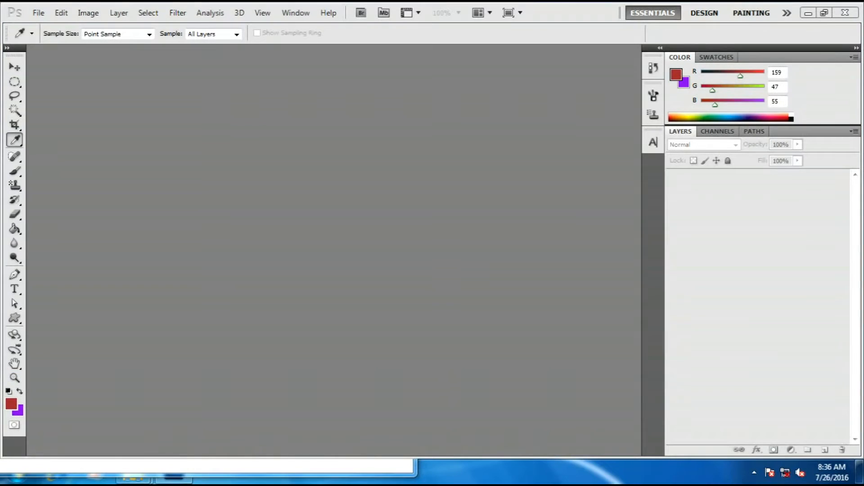
Open Hydrangeas.jpg from the Sample Pictures folder.
{"action": "key", "text": "alt+f"}
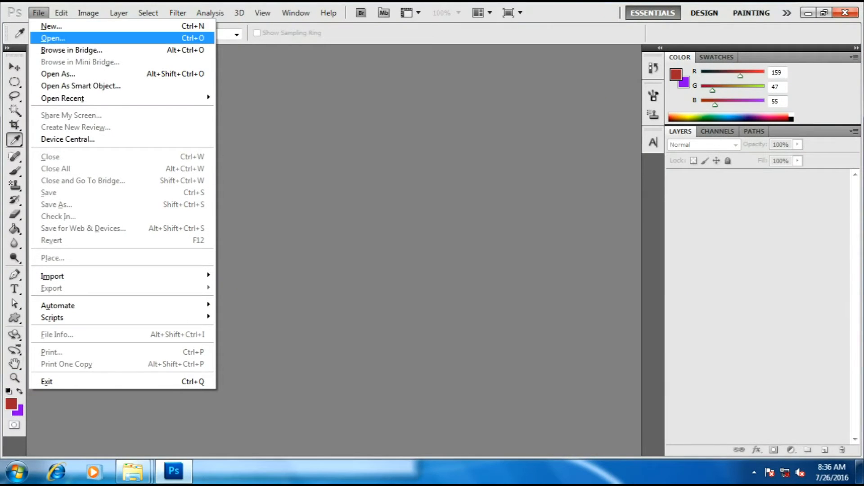
{"action": "key", "text": "Return"}
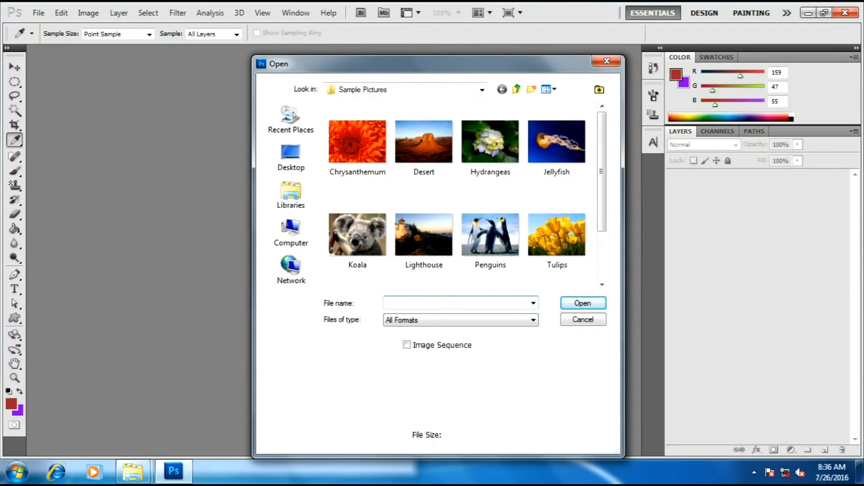
{"action": "left_click", "coordinate": [490, 142]}
{"action": "left_click", "coordinate": [583, 303]}
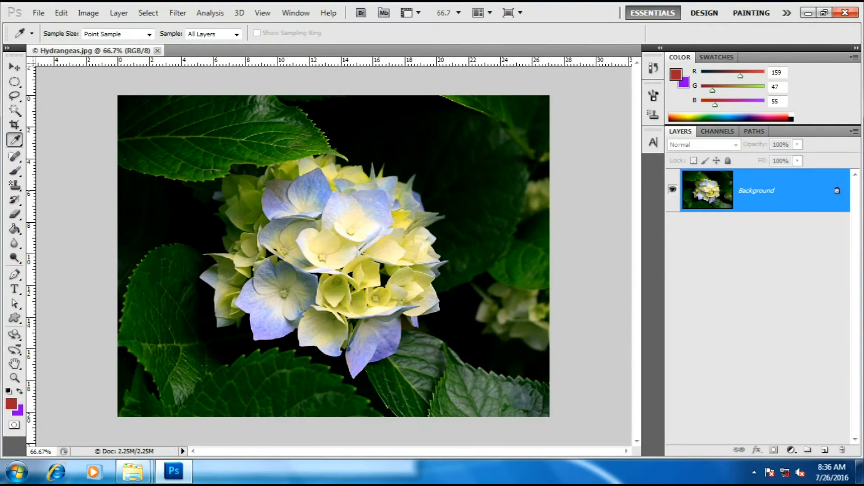
Sample a blue petal (RGB 104, 121, 173) with the Eyedropper as the foreground colour, and swap foreground and background colours.
{"action": "right_click", "coordinate": [14, 140]}
{"action": "left_click", "coordinate": [72, 139]}
{"action": "left_click", "coordinate": [317, 183]}
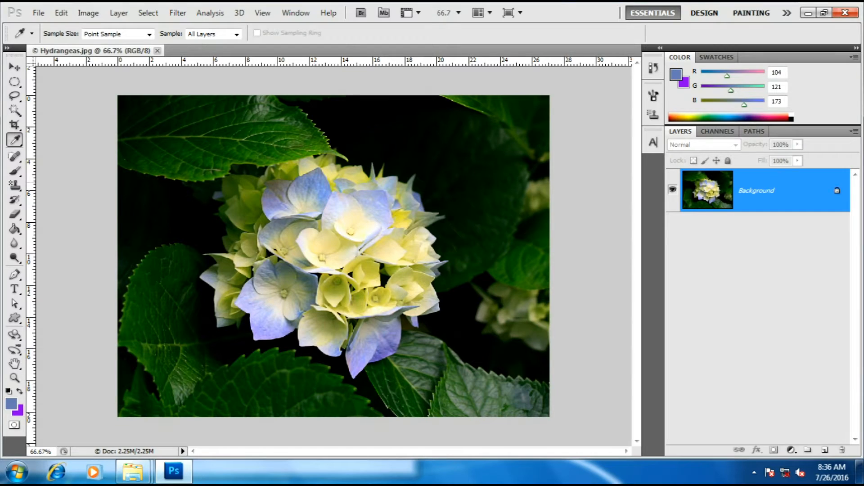
{"action": "key", "text": "x"}
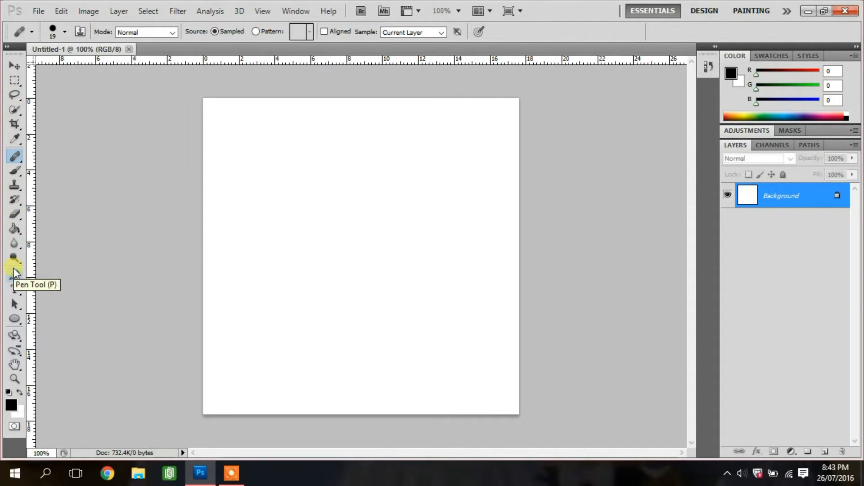
{"action": "left_click_drag", "start_coordinate": [16, 128], "coordinate": [66, 123]}
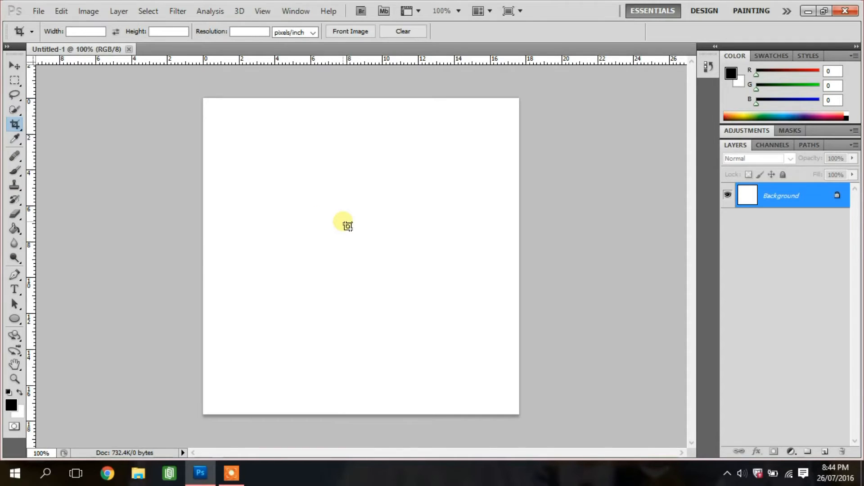
{"action": "key", "text": "ctrl+o"}
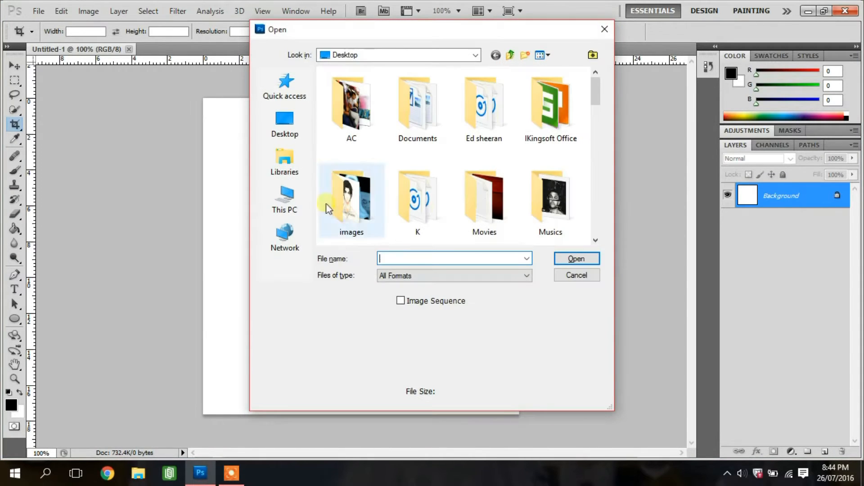
{"action": "left_click", "coordinate": [293, 126]}
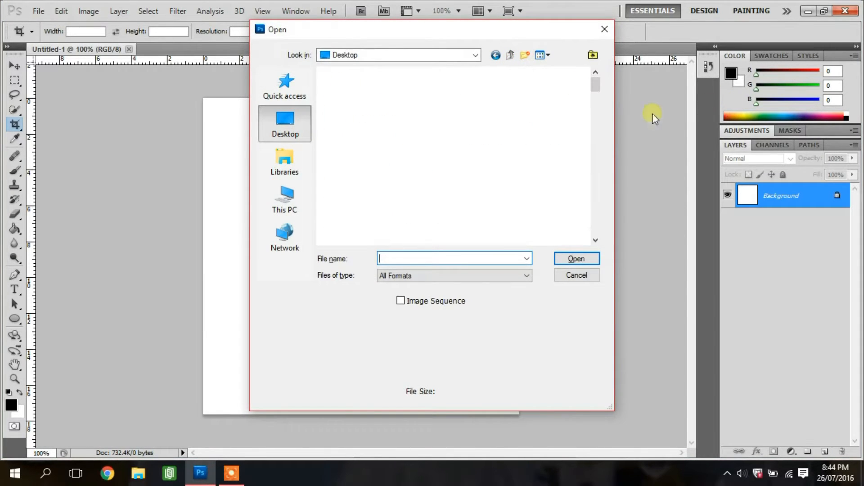
{"action": "left_click_drag", "start_coordinate": [595, 83], "coordinate": [594, 164]}
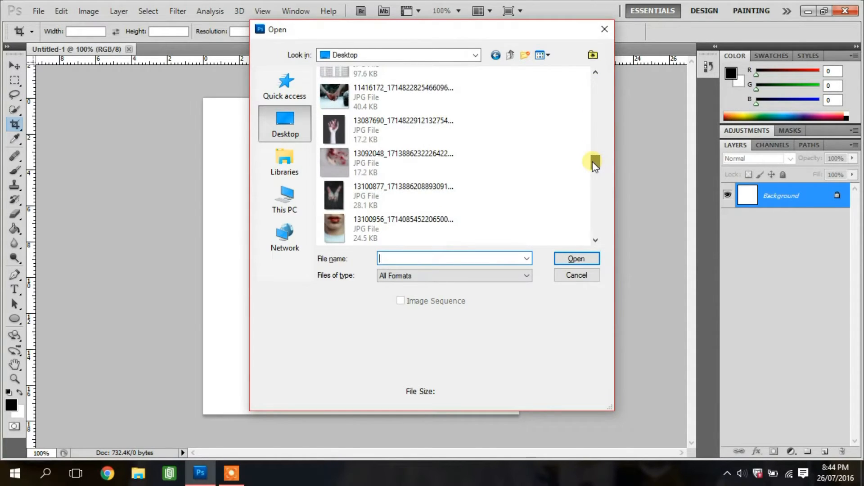
{"action": "left_click", "coordinate": [441, 229]}
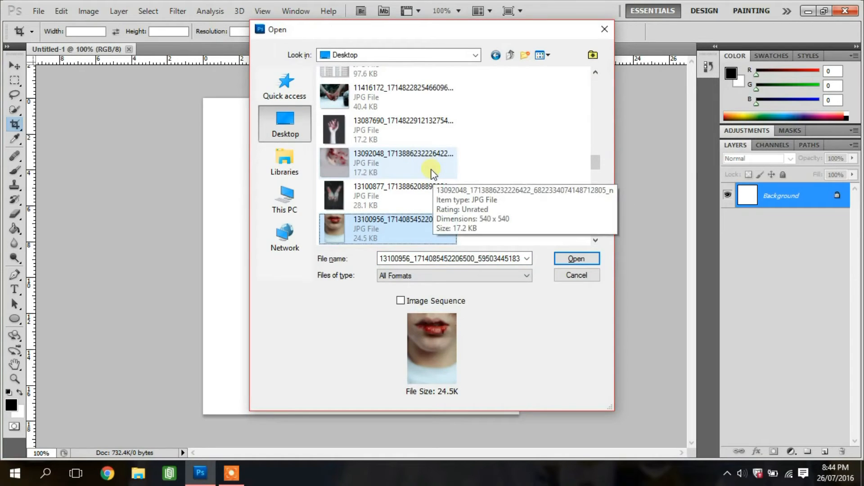
{"action": "left_click", "coordinate": [412, 131]}
{"action": "left_click", "coordinate": [565, 259]}
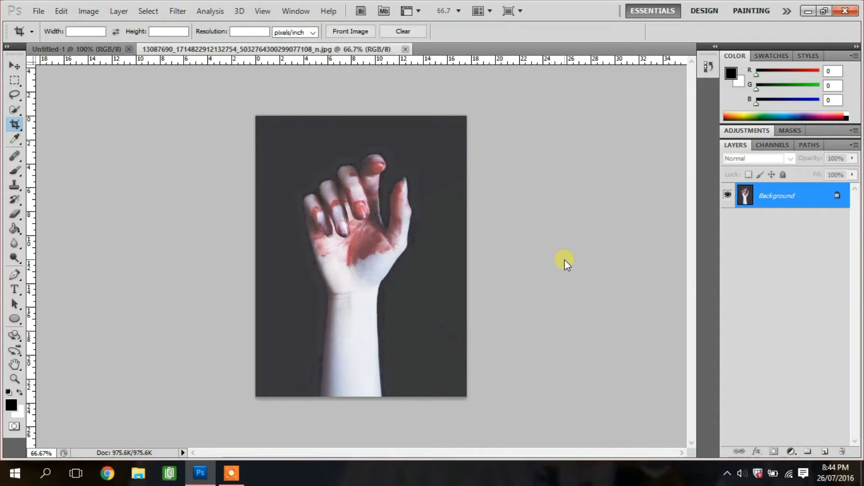
{"action": "double_click", "coordinate": [840, 199]}
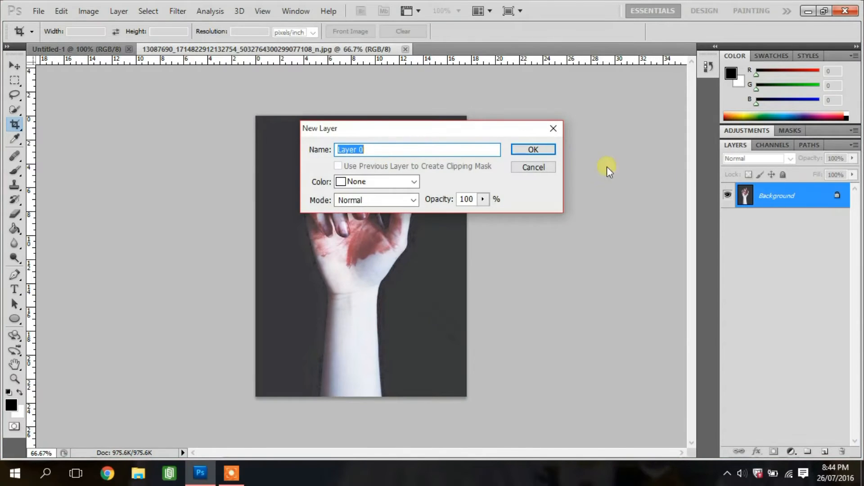
{"action": "left_click", "coordinate": [526, 150]}
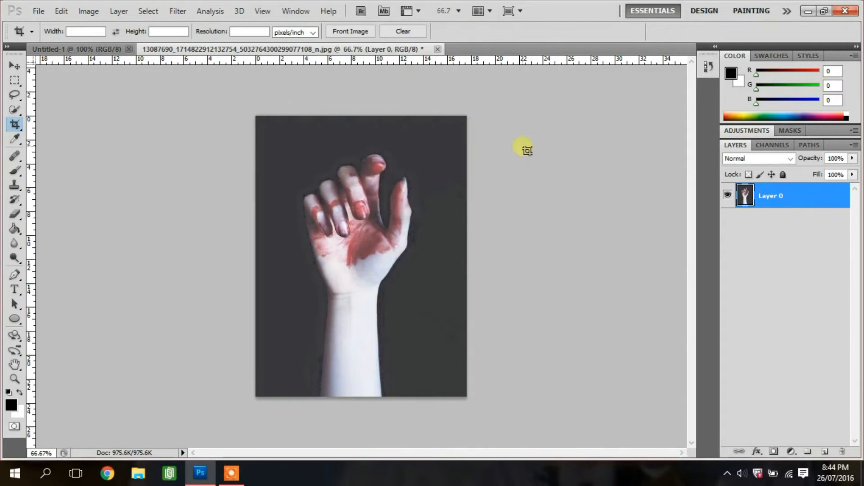
Crop the photo closer around the hand and forearm, trimming the dark margins above and on both sides.
{"action": "left_click", "coordinate": [15, 130]}
{"action": "left_click", "coordinate": [47, 124]}
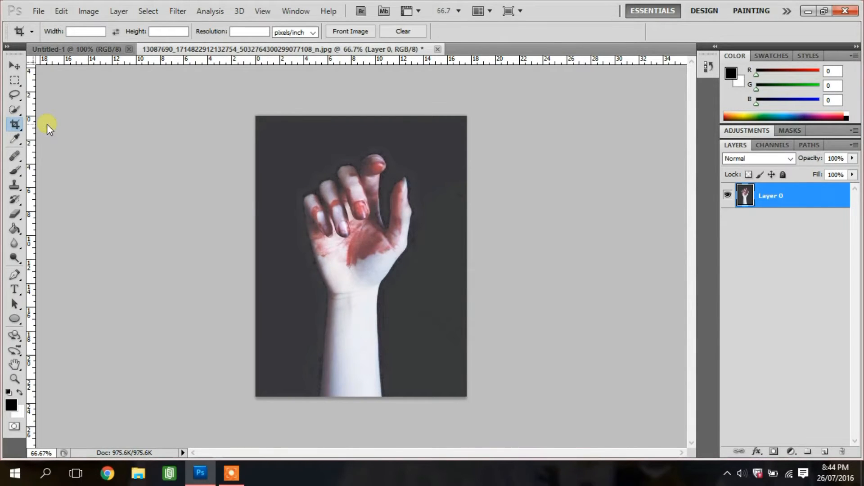
{"action": "left_click_drag", "start_coordinate": [286, 144], "coordinate": [442, 396]}
{"action": "left_click_drag", "start_coordinate": [286, 143], "coordinate": [281, 149]}
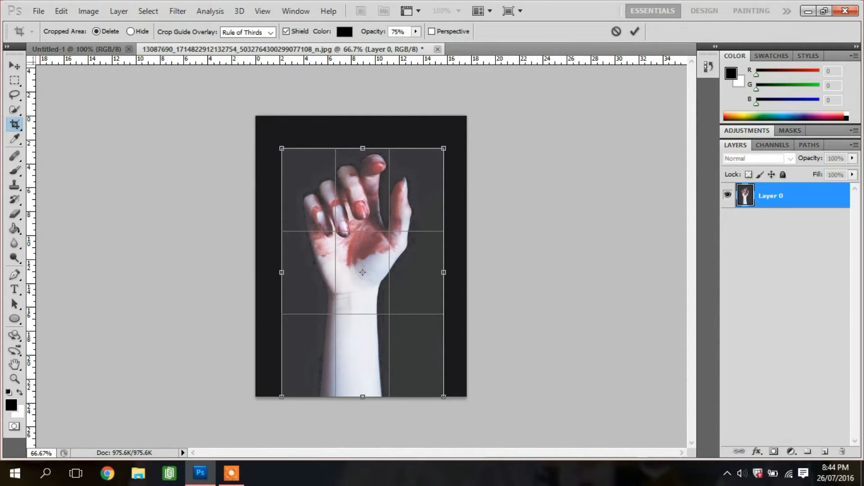
{"action": "right_click", "coordinate": [17, 123]}
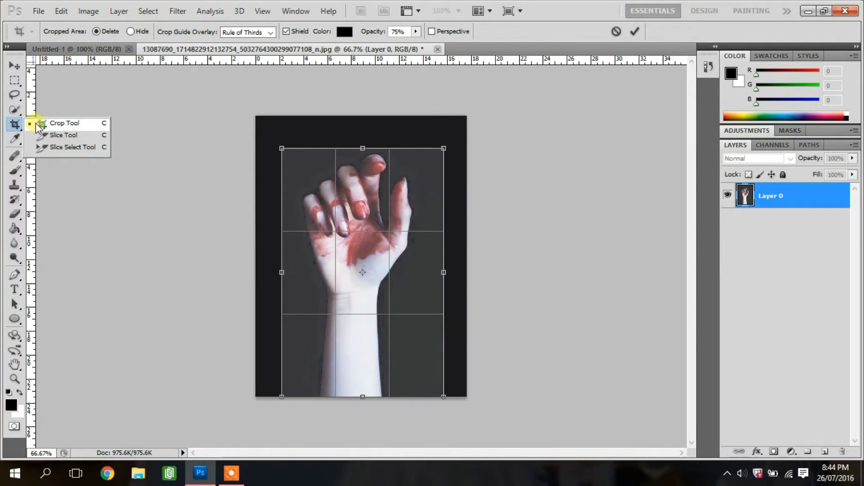
{"action": "left_click", "coordinate": [39, 126]}
{"action": "double_click", "coordinate": [330, 280]}
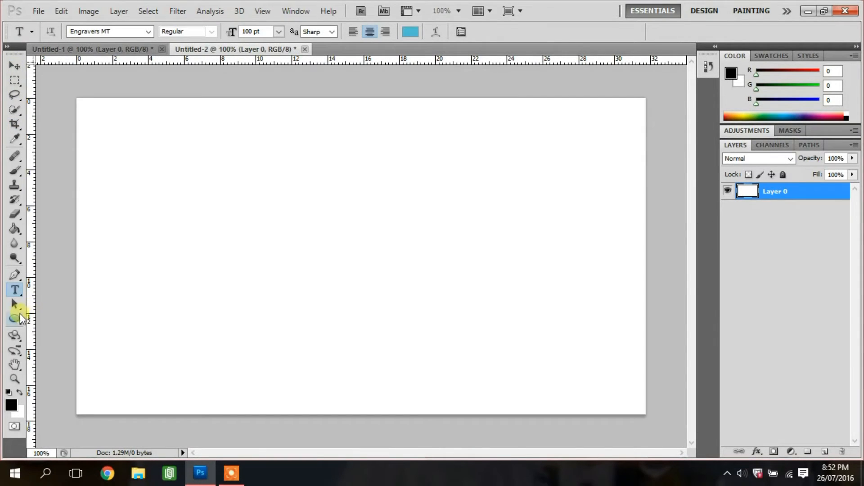
Add a wide horizontal paragraph text box across the middle of the blank canvas and enter the sample first name in Engravers MT at 100 pt.
{"action": "right_click", "coordinate": [15, 291]}
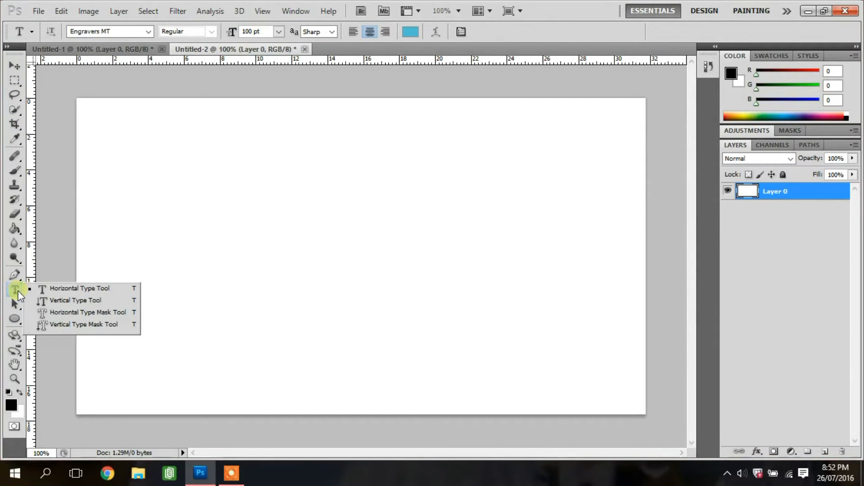
{"action": "left_click", "coordinate": [59, 292]}
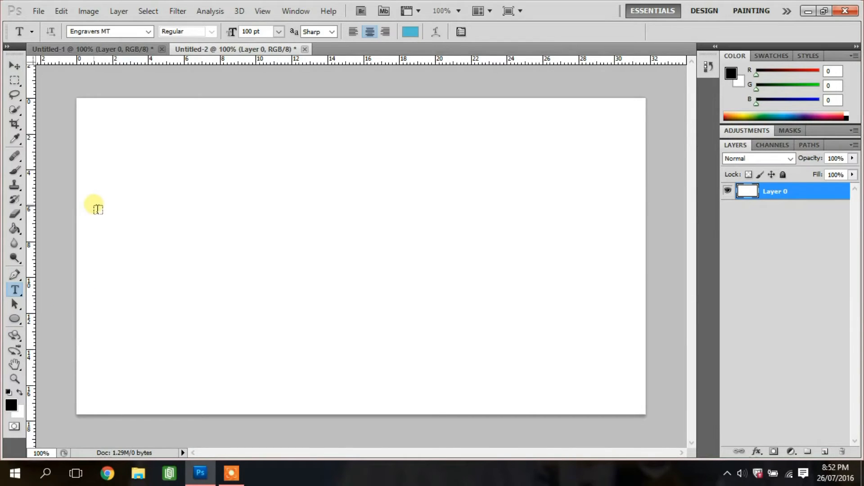
{"action": "left_click_drag", "start_coordinate": [93, 198], "coordinate": [566, 317]}
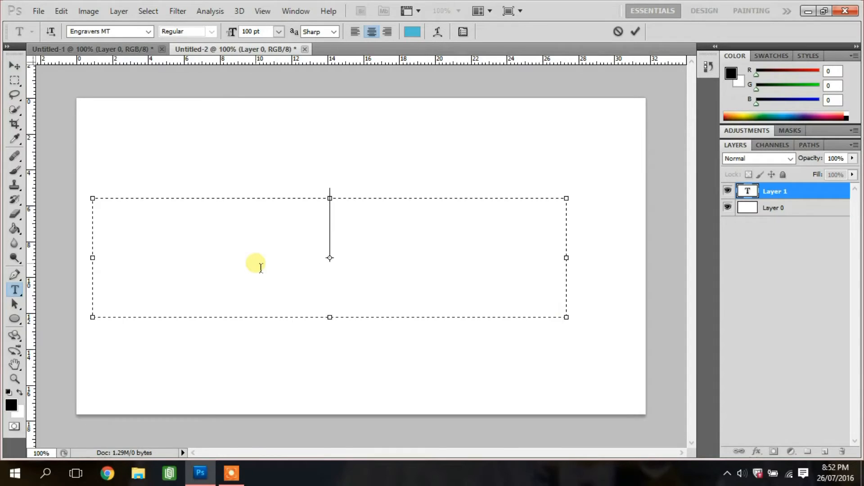
{"action": "type", "text": "SHASHEE"}
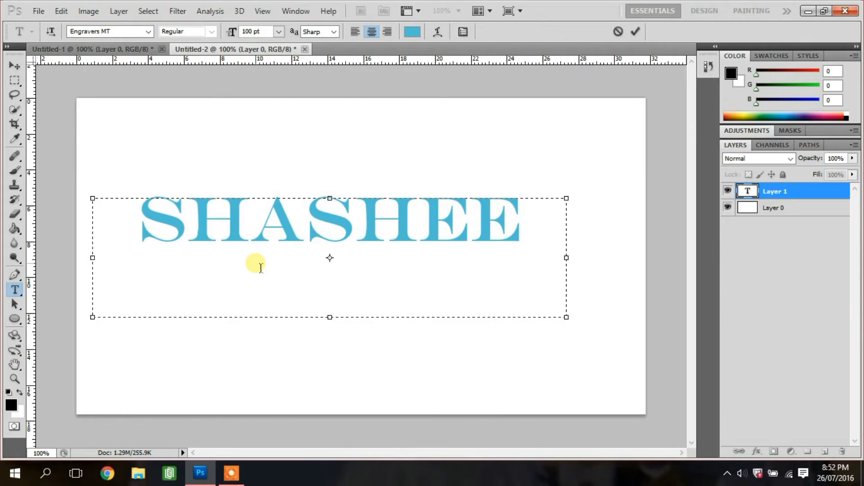
Set the entire word in the Ford Script font and try left alignment before returning it to centred.
{"action": "left_click_drag", "start_coordinate": [531, 238], "coordinate": [148, 232]}
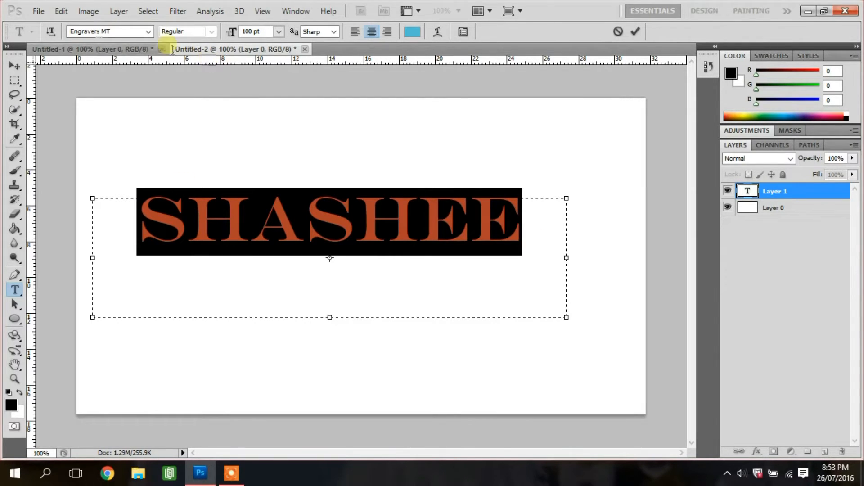
{"action": "left_click", "coordinate": [148, 31]}
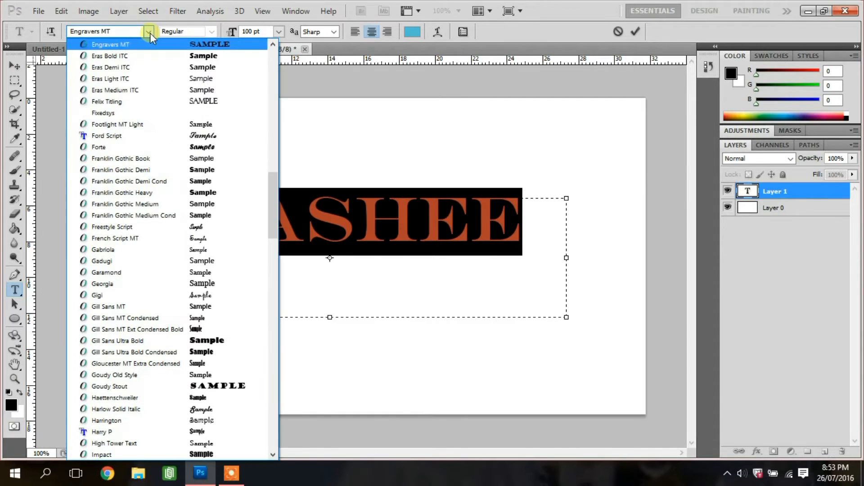
{"action": "left_click", "coordinate": [144, 135]}
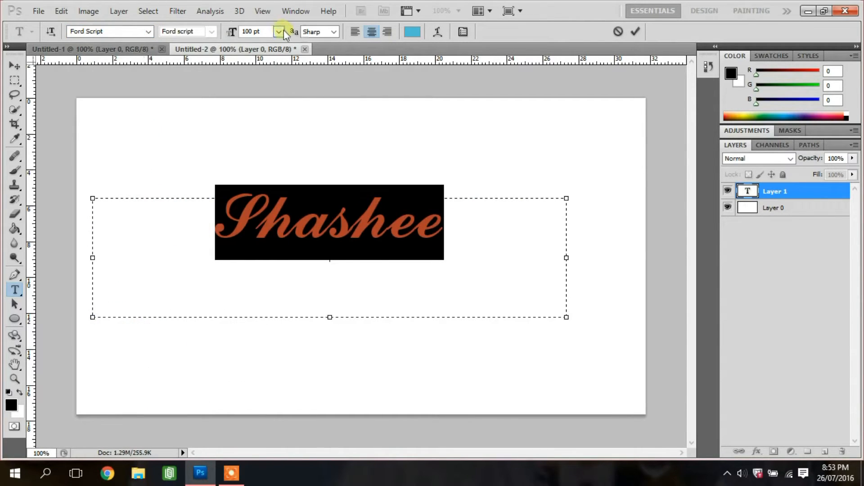
{"action": "left_click", "coordinate": [358, 34]}
{"action": "left_click", "coordinate": [373, 34]}
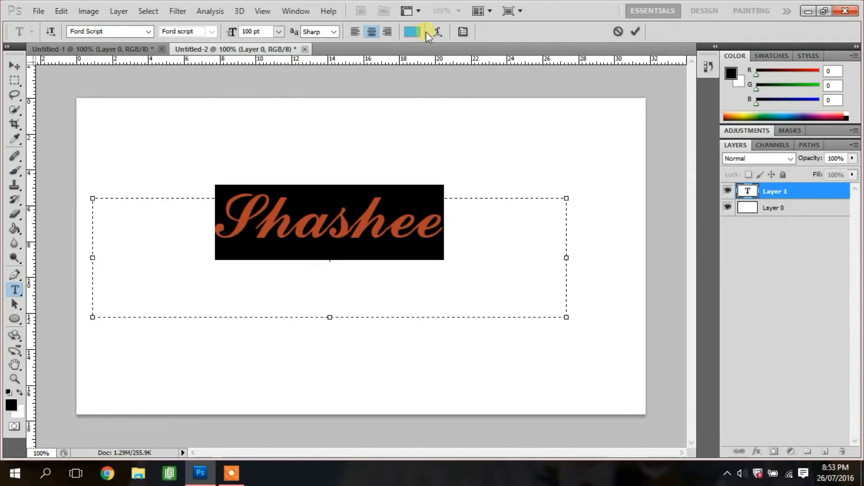
{"action": "left_click", "coordinate": [509, 260]}
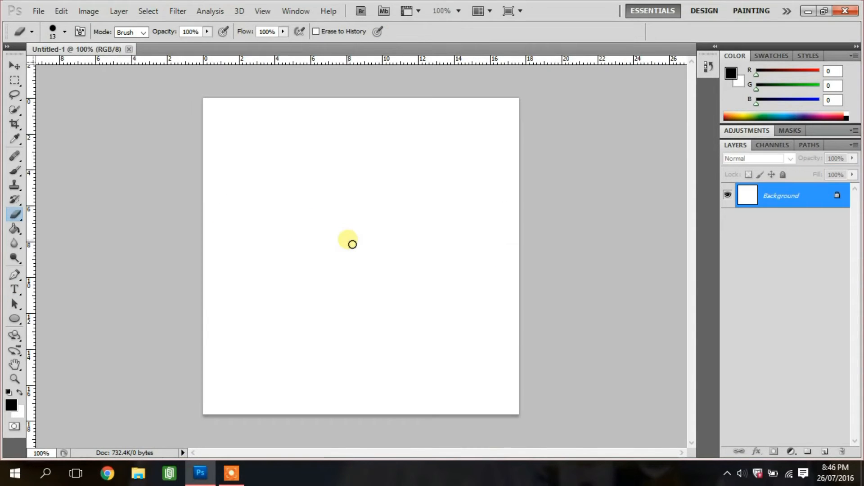
Open Ice-Cream-Logo.jpg from the Desktop folder.
{"action": "key", "text": "ctrl+o"}
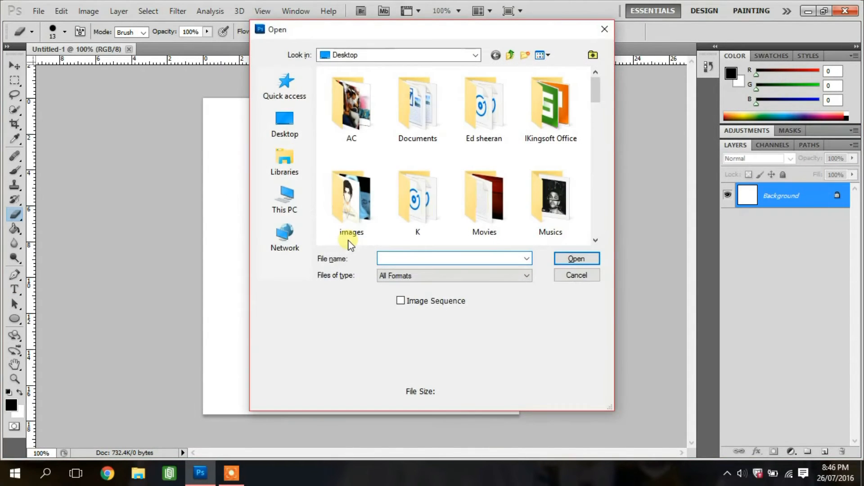
{"action": "left_click_drag", "start_coordinate": [595, 85], "coordinate": [594, 159]}
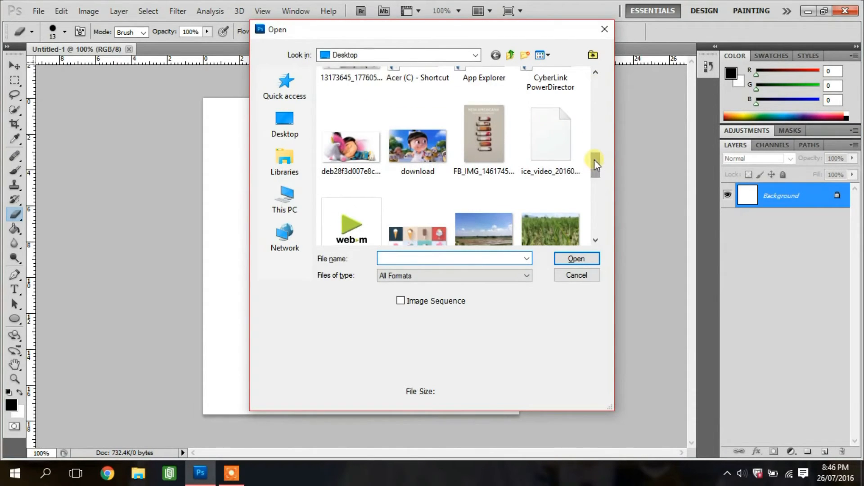
{"action": "left_click", "coordinate": [417, 236]}
{"action": "left_click", "coordinate": [572, 260]}
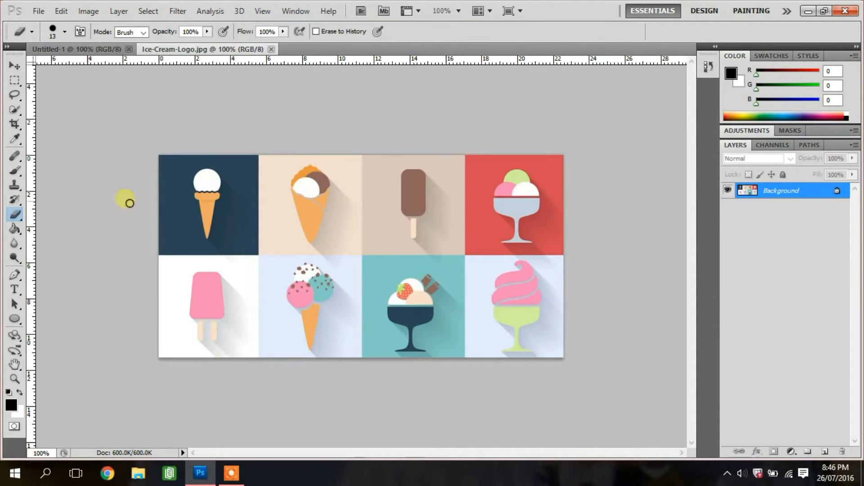
Erase part of the ice cream picture with the standard Eraser tool, from the upper edge of the second tile towards the teal sundae tile.
{"action": "left_click", "coordinate": [12, 215]}
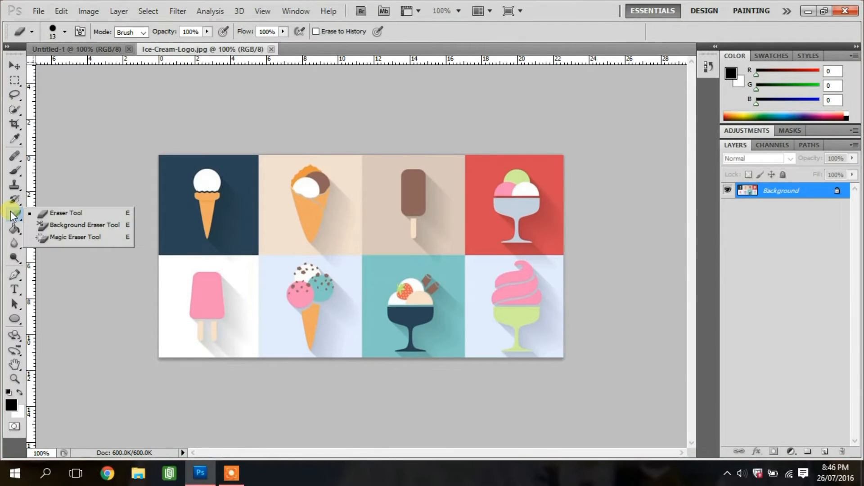
{"action": "left_click", "coordinate": [94, 212]}
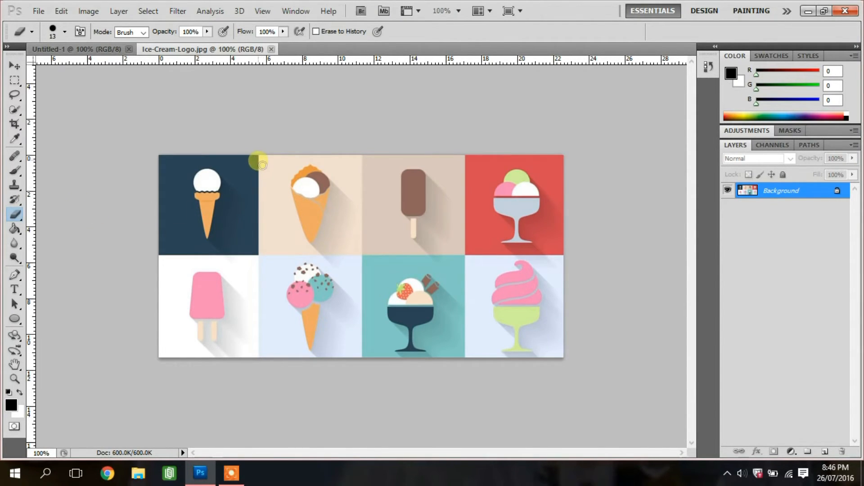
{"action": "mouse_move", "coordinate": [261, 160]}
{"action": "left_mouse_down"}
{"action": "mouse_move", "coordinate": [261, 256]}
{"action": "mouse_move", "coordinate": [242, 164]}
{"action": "mouse_move", "coordinate": [246, 216]}
{"action": "mouse_move", "coordinate": [250, 167]}
{"action": "mouse_move", "coordinate": [251, 242]}
{"action": "mouse_move", "coordinate": [250, 172]}
{"action": "mouse_move", "coordinate": [239, 256]}
{"action": "mouse_move", "coordinate": [237, 177]}
{"action": "mouse_move", "coordinate": [237, 256]}
{"action": "mouse_move", "coordinate": [250, 176]}
{"action": "mouse_move", "coordinate": [255, 256]}
{"action": "mouse_move", "coordinate": [246, 233]}
{"action": "mouse_move", "coordinate": [247, 258]}
{"action": "mouse_move", "coordinate": [256, 256]}
{"action": "mouse_move", "coordinate": [246, 155]}
{"action": "mouse_move", "coordinate": [257, 158]}
{"action": "mouse_move", "coordinate": [255, 168]}
{"action": "mouse_move", "coordinate": [245, 160]}
{"action": "mouse_move", "coordinate": [203, 164]}
{"action": "mouse_move", "coordinate": [171, 178]}
{"action": "mouse_move", "coordinate": [178, 254]}
{"action": "mouse_move", "coordinate": [209, 130]}
{"action": "mouse_move", "coordinate": [216, 312]}
{"action": "mouse_move", "coordinate": [242, 167]}
{"action": "mouse_move", "coordinate": [253, 296]}
{"action": "mouse_move", "coordinate": [297, 185]}
{"action": "mouse_move", "coordinate": [313, 287]}
{"action": "mouse_move", "coordinate": [350, 211]}
{"action": "mouse_move", "coordinate": [379, 272]}
{"action": "mouse_move", "coordinate": [483, 146]}
{"action": "mouse_move", "coordinate": [502, 198]}
{"action": "mouse_move", "coordinate": [498, 221]}
{"action": "mouse_move", "coordinate": [250, 236]}
{"action": "mouse_move", "coordinate": [485, 190]}
{"action": "mouse_move", "coordinate": [569, 202]}
{"action": "mouse_move", "coordinate": [230, 296]}
{"action": "mouse_move", "coordinate": [271, 322]}
{"action": "mouse_move", "coordinate": [443, 330]}
{"action": "mouse_move", "coordinate": [486, 234]}
{"action": "mouse_move", "coordinate": [520, 327]}
{"action": "mouse_move", "coordinate": [343, 251]}
{"action": "mouse_move", "coordinate": [249, 249]}
{"action": "mouse_move", "coordinate": [232, 297]}
{"action": "mouse_move", "coordinate": [346, 203]}
{"action": "mouse_move", "coordinate": [361, 278]}
{"action": "mouse_move", "coordinate": [307, 160]}
{"action": "mouse_move", "coordinate": [314, 199]}
{"action": "mouse_move", "coordinate": [317, 175]}
{"action": "mouse_move", "coordinate": [297, 189]}
{"action": "mouse_move", "coordinate": [405, 203]}
{"action": "mouse_move", "coordinate": [475, 189]}
{"action": "mouse_move", "coordinate": [454, 350]}
{"action": "mouse_move", "coordinate": [465, 283]}
{"action": "left_mouse_up"}
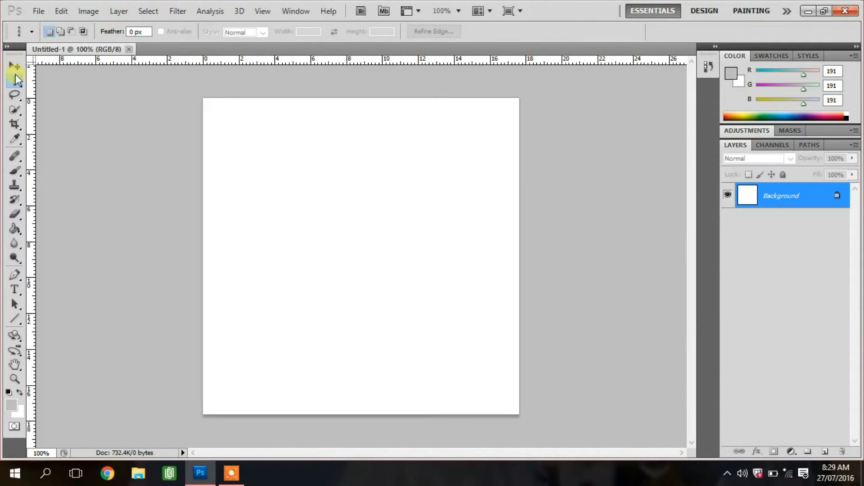
Make a wide rectangular marquee selection across the upper part of the blank canvas.
{"action": "left_click", "coordinate": [17, 80]}
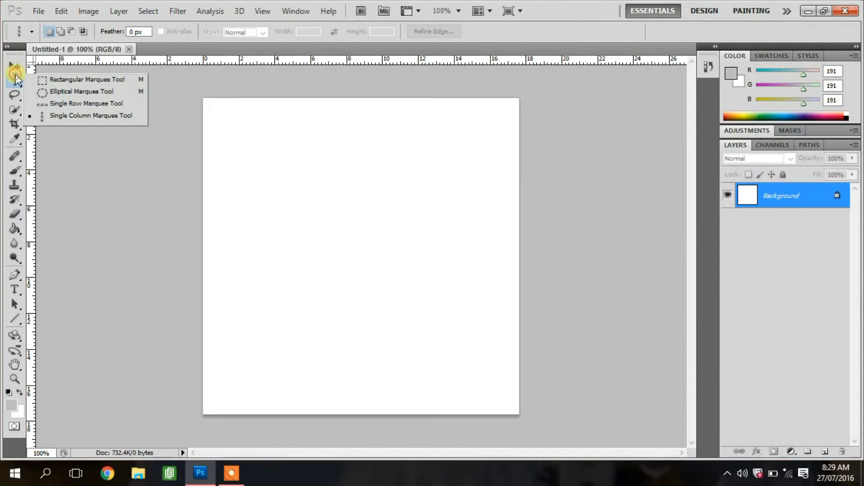
{"action": "left_click", "coordinate": [47, 80]}
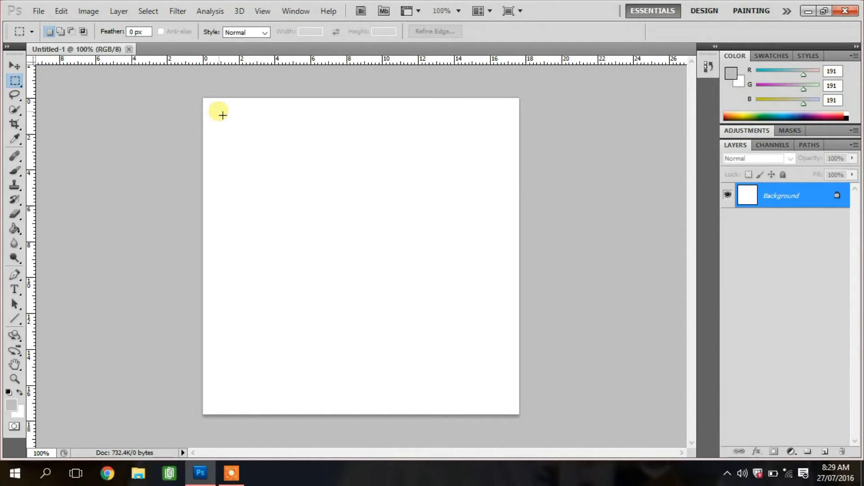
{"action": "left_click_drag", "start_coordinate": [249, 135], "coordinate": [398, 214]}
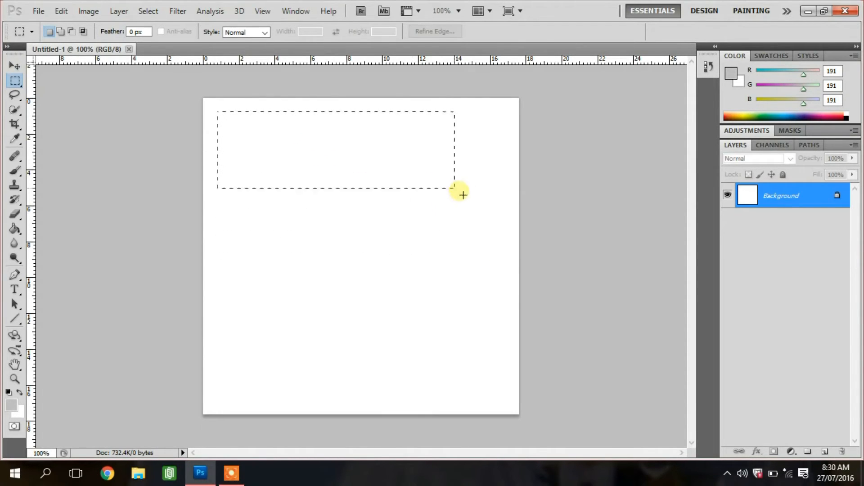
{"action": "left_click_drag", "start_coordinate": [482, 213], "coordinate": [482, 212]}
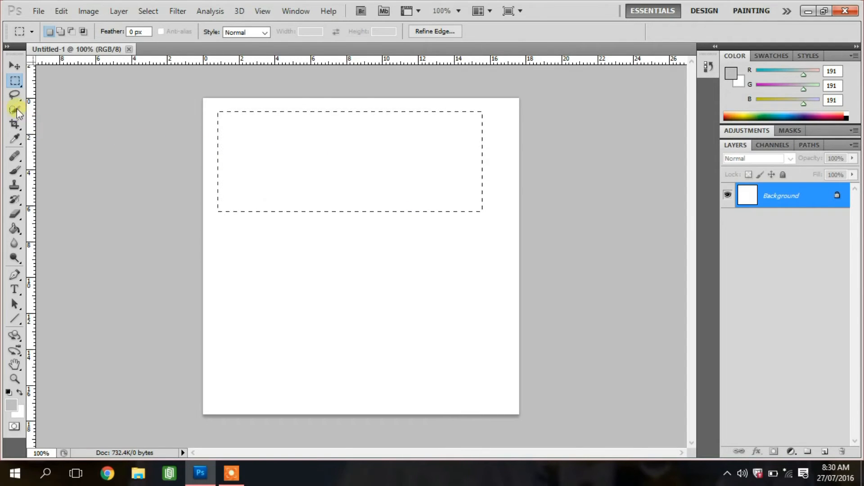
Replace the rectangular selection with a nearly circular Elliptical Marquee selection in the lower middle of the canvas.
{"action": "left_click", "coordinate": [9, 85]}
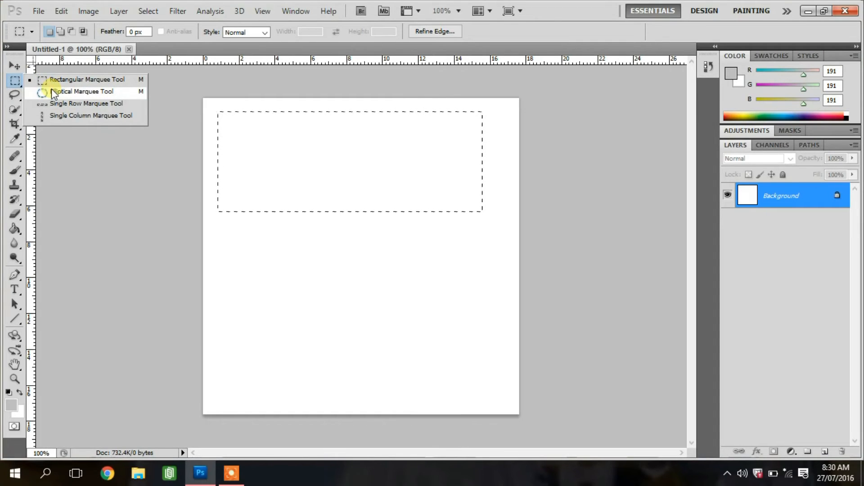
{"action": "left_click", "coordinate": [66, 91]}
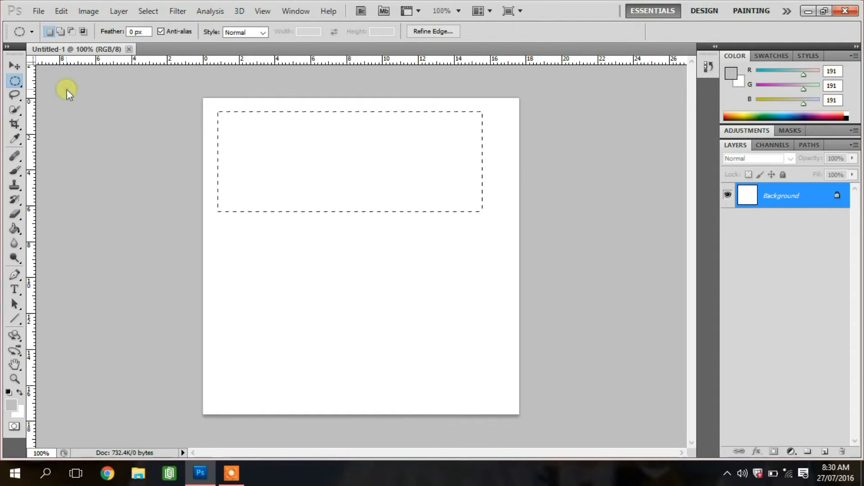
{"action": "left_click_drag", "start_coordinate": [268, 235], "coordinate": [442, 364]}
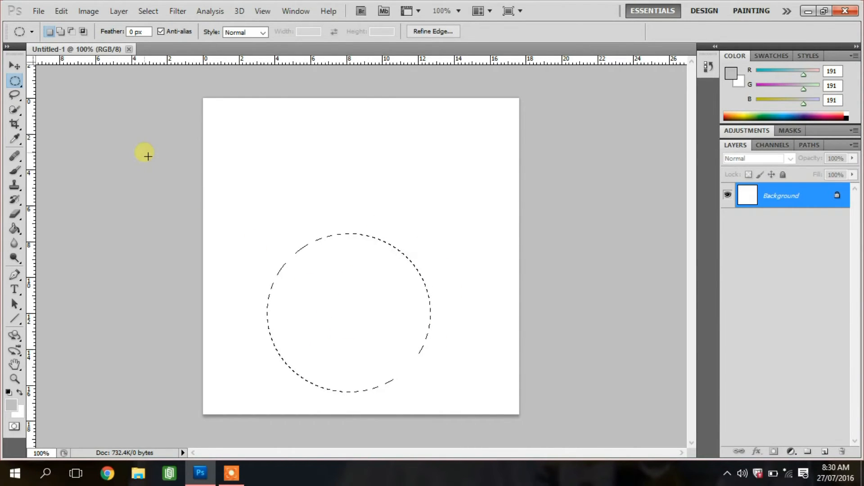
Select a single-pixel row across the canvas, slightly above its middle, with the Single Row Marquee tool.
{"action": "left_click", "coordinate": [13, 86]}
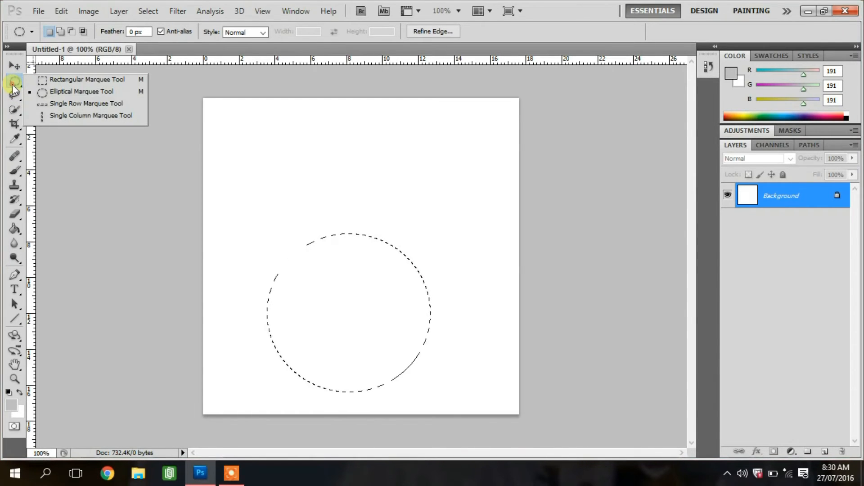
{"action": "left_click", "coordinate": [62, 104]}
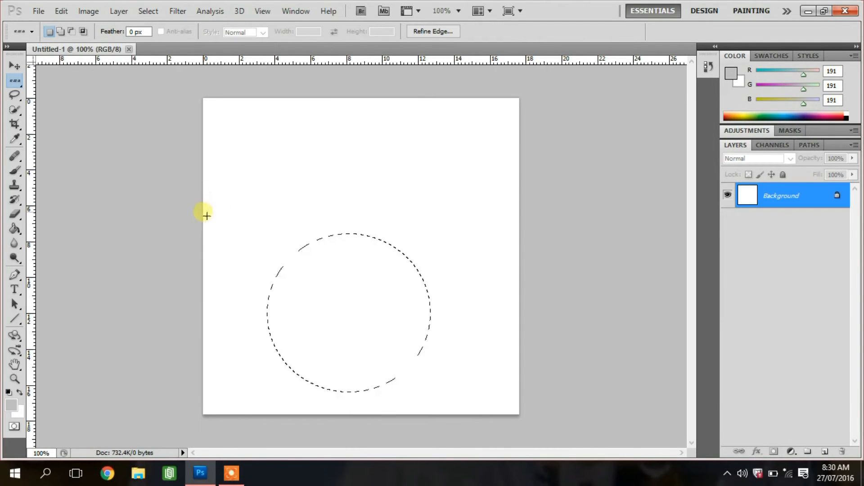
{"action": "left_click_drag", "start_coordinate": [209, 216], "coordinate": [229, 242]}
{"action": "left_click_drag", "start_coordinate": [227, 208], "coordinate": [223, 214]}
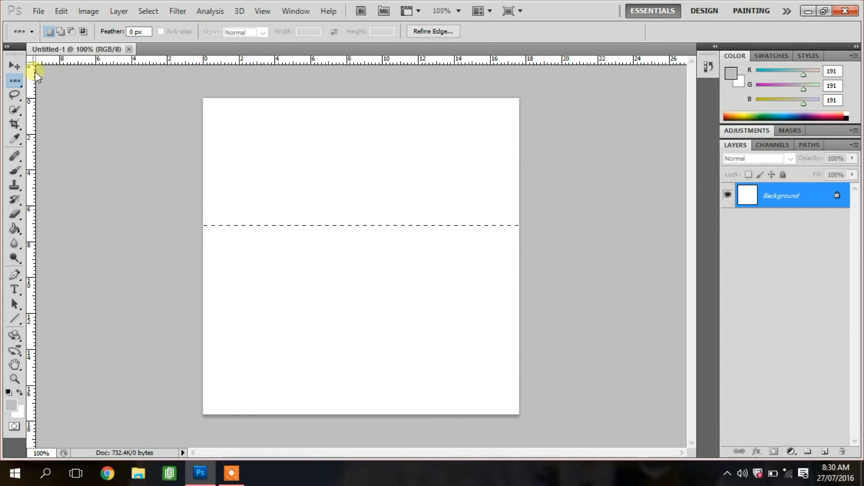
Select a single-pixel column near the canvas's left edge with the Single Column Marquee tool, and place another closer to the centre.
{"action": "left_click", "coordinate": [15, 80]}
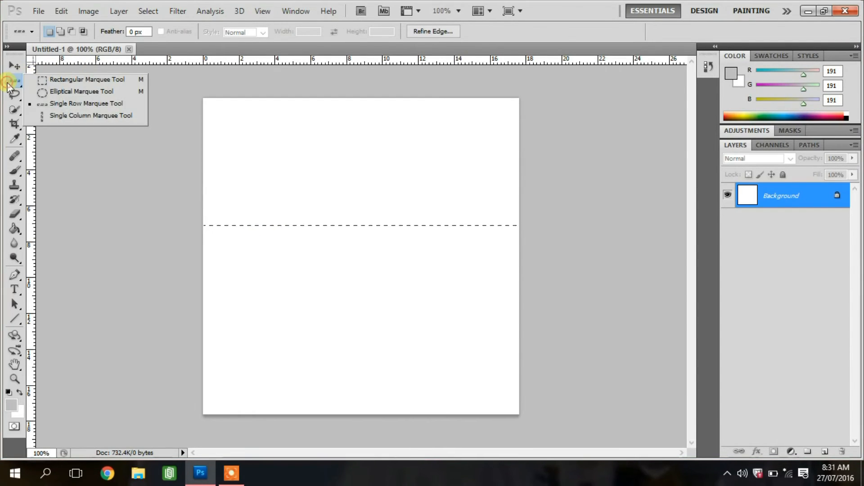
{"action": "left_click", "coordinate": [80, 117]}
{"action": "left_click", "coordinate": [246, 118]}
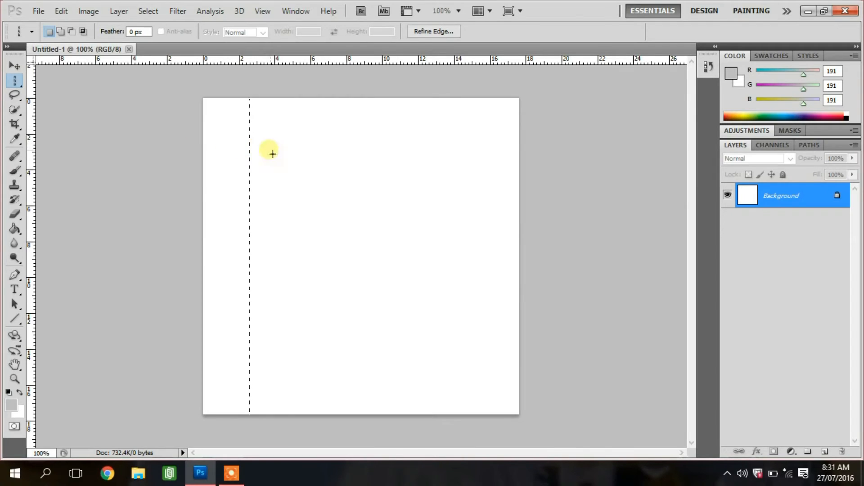
{"action": "mouse_move", "coordinate": [330, 175]}
{"action": "left_mouse_down"}
{"action": "mouse_move", "coordinate": [364, 182]}
{"action": "mouse_move", "coordinate": [222, 130]}
{"action": "mouse_move", "coordinate": [299, 141]}
{"action": "mouse_move", "coordinate": [415, 179]}
{"action": "mouse_move", "coordinate": [348, 173]}
{"action": "mouse_move", "coordinate": [265, 189]}
{"action": "mouse_move", "coordinate": [377, 186]}
{"action": "mouse_move", "coordinate": [282, 185]}
{"action": "mouse_move", "coordinate": [323, 176]}
{"action": "left_mouse_up"}
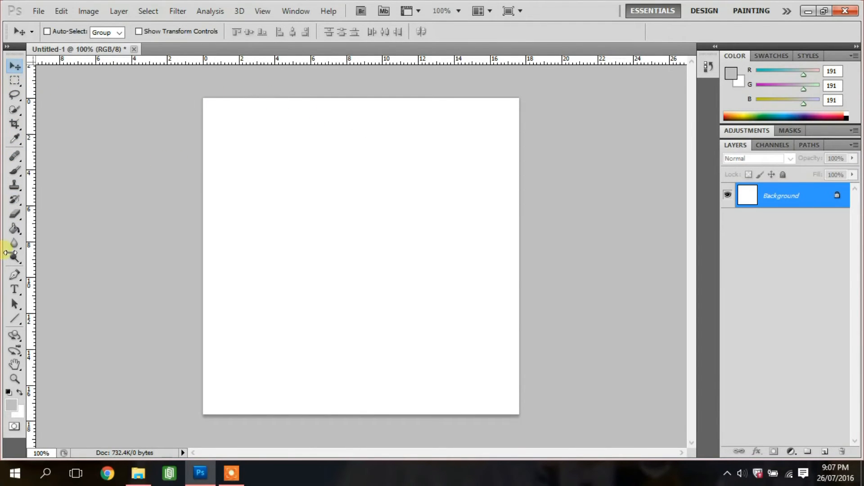
Draw a simple house outline with the Line tool at 1 px weight: a triangular roof in the upper half with walls below it.
{"action": "left_click", "coordinate": [16, 318]}
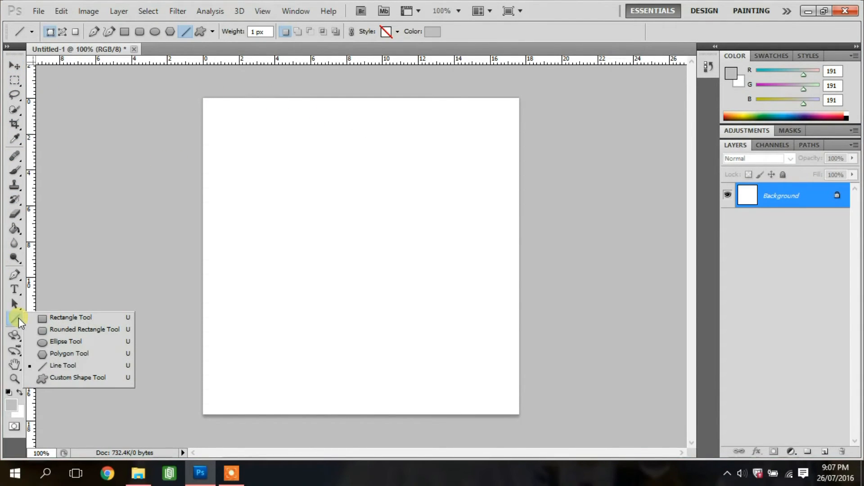
{"action": "left_click", "coordinate": [64, 365]}
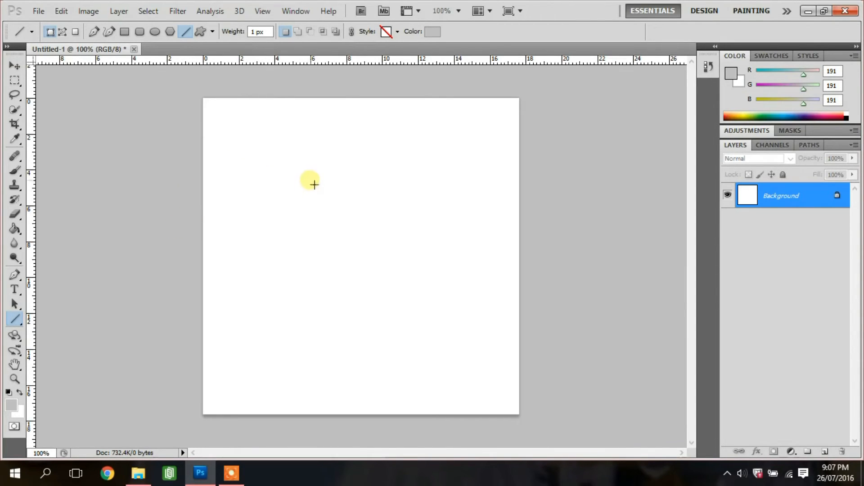
{"action": "left_click_drag", "start_coordinate": [334, 147], "coordinate": [276, 242]}
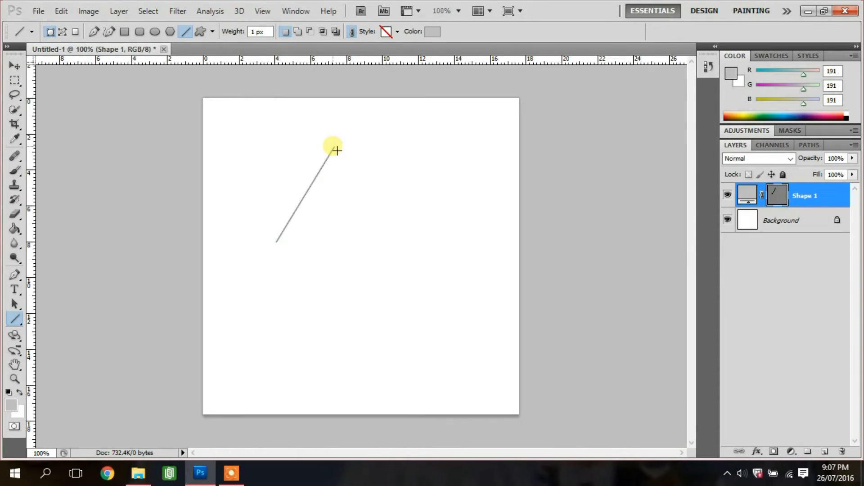
{"action": "left_click_drag", "start_coordinate": [335, 147], "coordinate": [407, 246]}
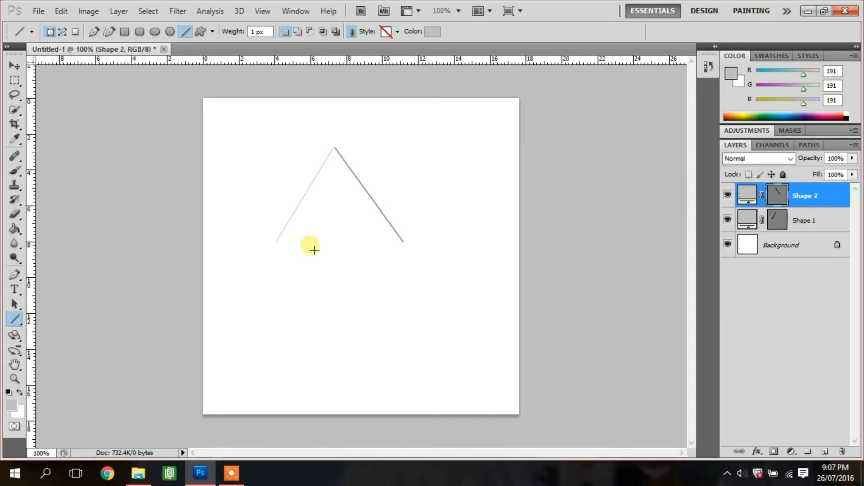
{"action": "left_click_drag", "start_coordinate": [281, 247], "coordinate": [406, 247]}
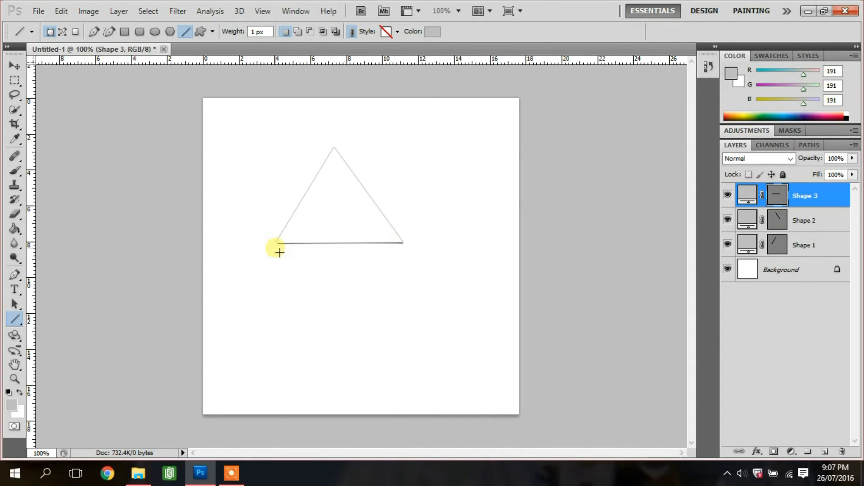
{"action": "left_click_drag", "start_coordinate": [281, 256], "coordinate": [280, 329]}
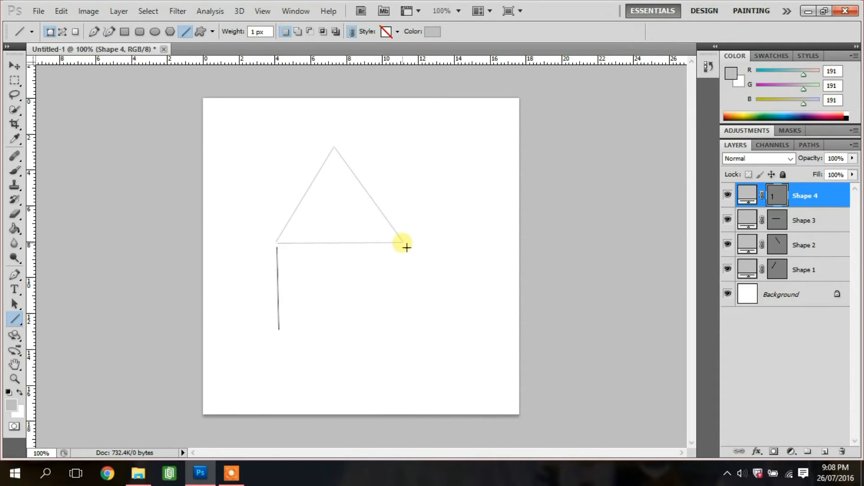
{"action": "left_click_drag", "start_coordinate": [407, 246], "coordinate": [277, 331]}
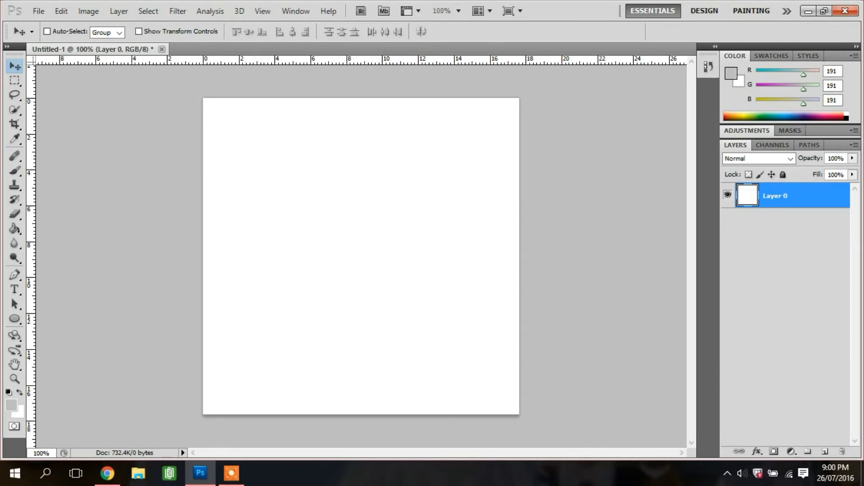
Draw a self-crossing freehand selection mid-canvas with the Lasso tool, and replace it with a larger irregular one covering most of the canvas.
{"action": "left_click", "coordinate": [13, 94]}
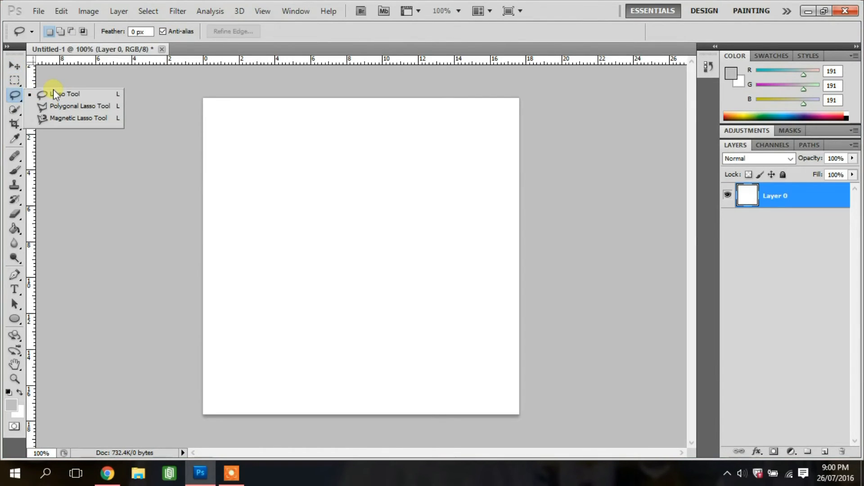
{"action": "left_click", "coordinate": [54, 93]}
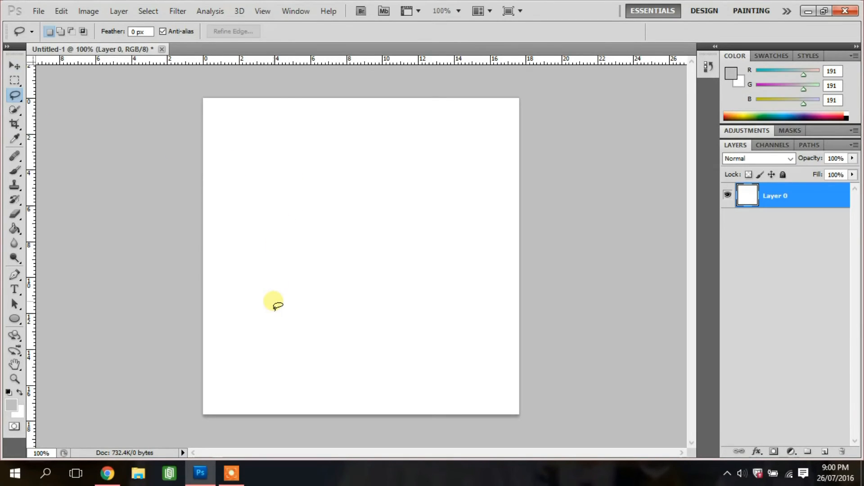
{"action": "mouse_move", "coordinate": [273, 301]}
{"action": "left_mouse_down"}
{"action": "mouse_move", "coordinate": [419, 165]}
{"action": "mouse_move", "coordinate": [269, 178]}
{"action": "mouse_move", "coordinate": [405, 267]}
{"action": "mouse_move", "coordinate": [447, 308]}
{"action": "mouse_move", "coordinate": [374, 305]}
{"action": "mouse_move", "coordinate": [256, 319]}
{"action": "mouse_move", "coordinate": [278, 299]}
{"action": "left_mouse_up"}
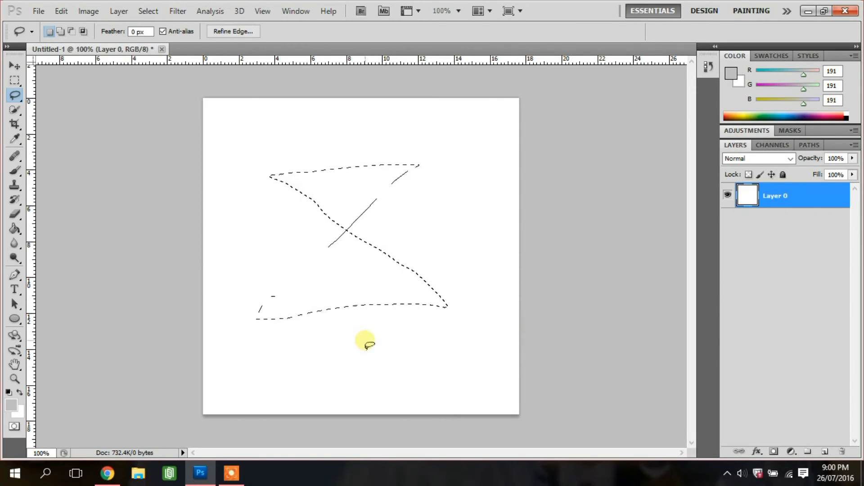
{"action": "key", "text": "ctrl+d"}
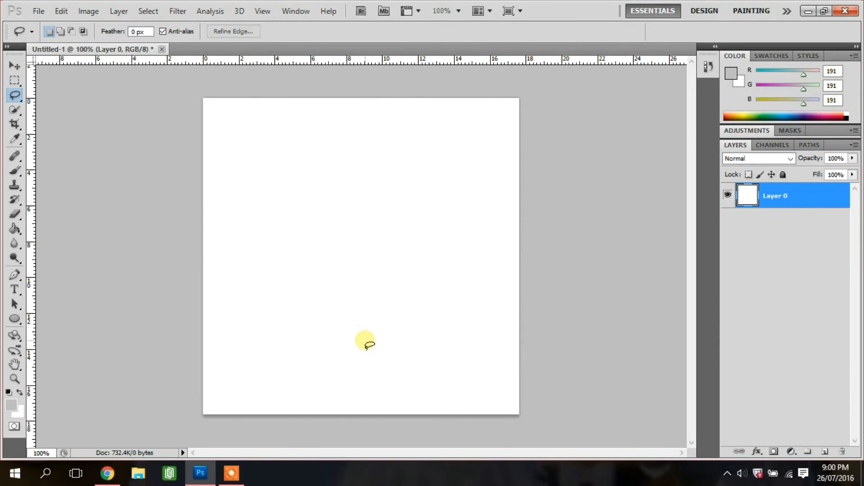
{"action": "mouse_move", "coordinate": [269, 147]}
{"action": "left_mouse_down"}
{"action": "mouse_move", "coordinate": [454, 141]}
{"action": "mouse_move", "coordinate": [464, 376]}
{"action": "mouse_move", "coordinate": [213, 365]}
{"action": "mouse_move", "coordinate": [292, 284]}
{"action": "mouse_move", "coordinate": [364, 248]}
{"action": "mouse_move", "coordinate": [265, 234]}
{"action": "left_mouse_up"}
{"action": "mouse_move", "coordinate": [251, 170]}
{"action": "left_mouse_down"}
{"action": "mouse_move", "coordinate": [253, 142]}
{"action": "mouse_move", "coordinate": [279, 149]}
{"action": "left_mouse_up"}
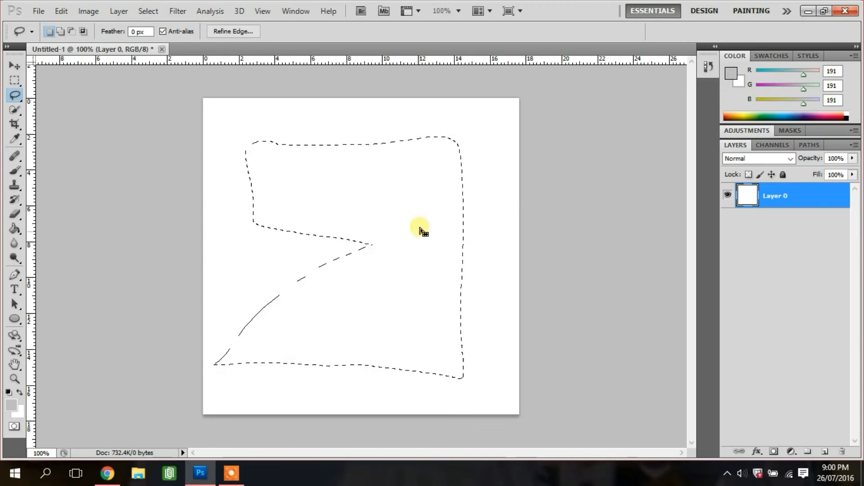
{"action": "left_click", "coordinate": [420, 283]}
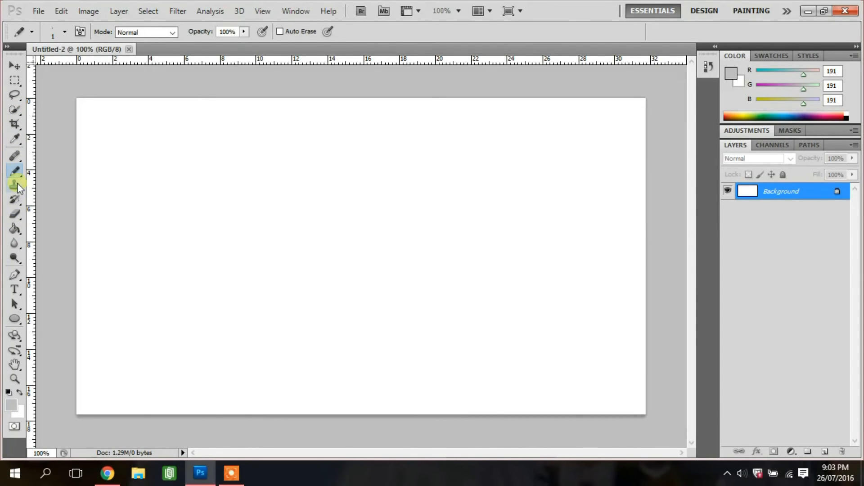
Paint a horizontal stroke across the upper part of the blank canvas with the Brush tool, using a hard round 45 px tip.
{"action": "left_click", "coordinate": [19, 167]}
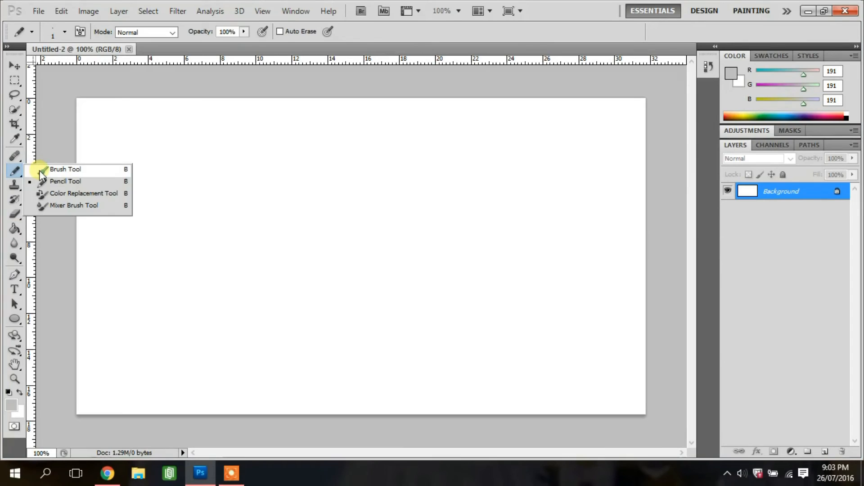
{"action": "left_click", "coordinate": [40, 170]}
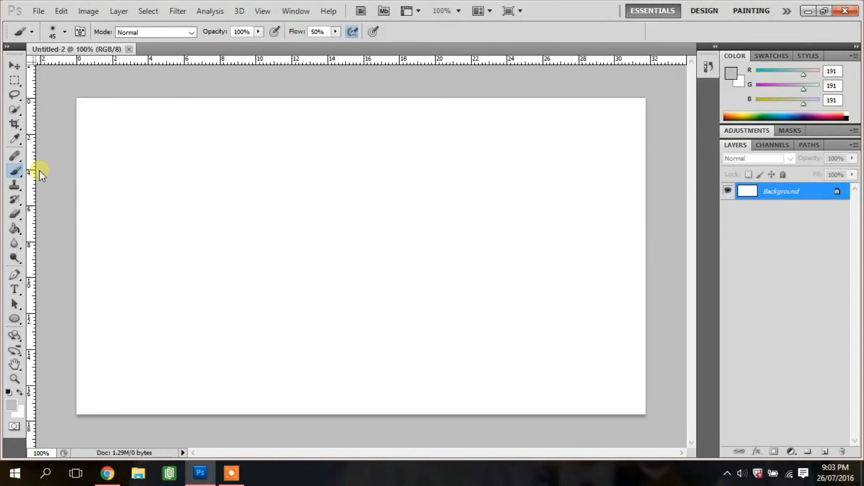
{"action": "left_click", "coordinate": [61, 35]}
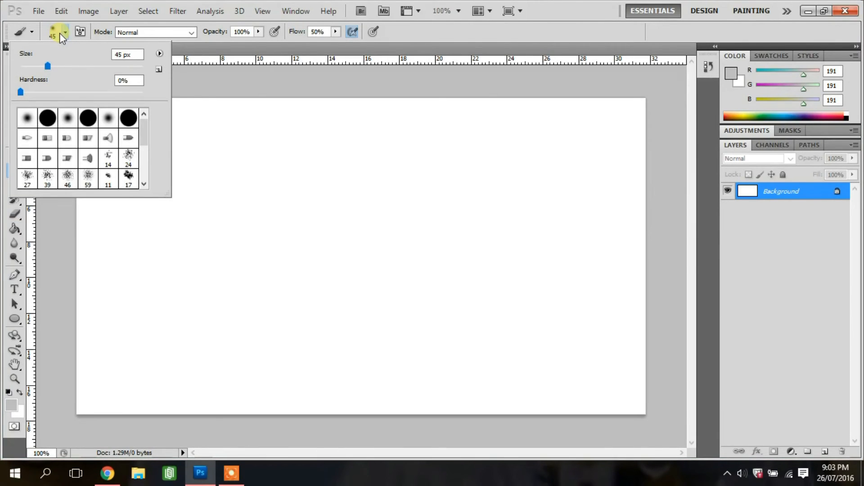
{"action": "left_click", "coordinate": [47, 119]}
{"action": "left_click", "coordinate": [226, 174]}
{"action": "left_click_drag", "start_coordinate": [212, 159], "coordinate": [514, 158]}
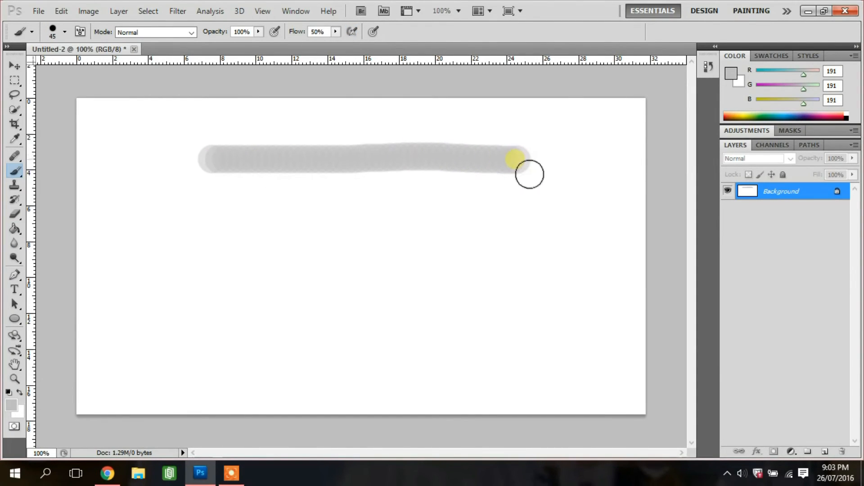
Paint a streaky horizontal stroke directly below the first one with the fan-shaped bristle brush at 45 px.
{"action": "left_click", "coordinate": [65, 32]}
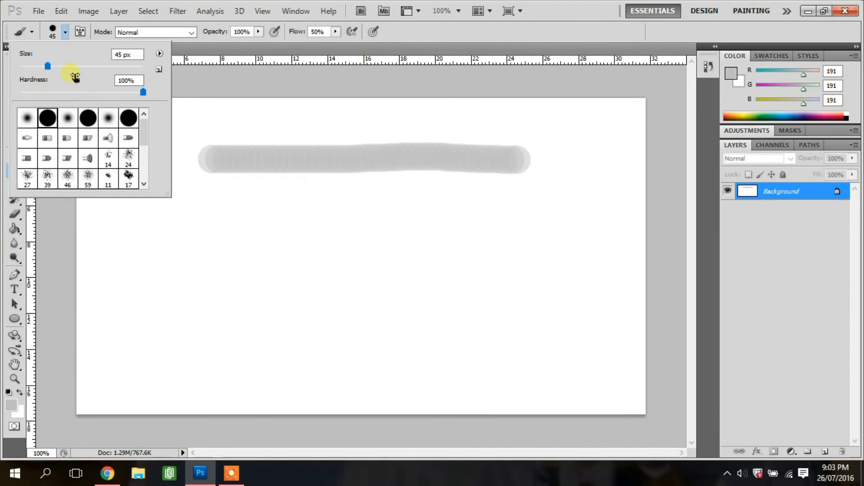
{"action": "left_click", "coordinate": [108, 138]}
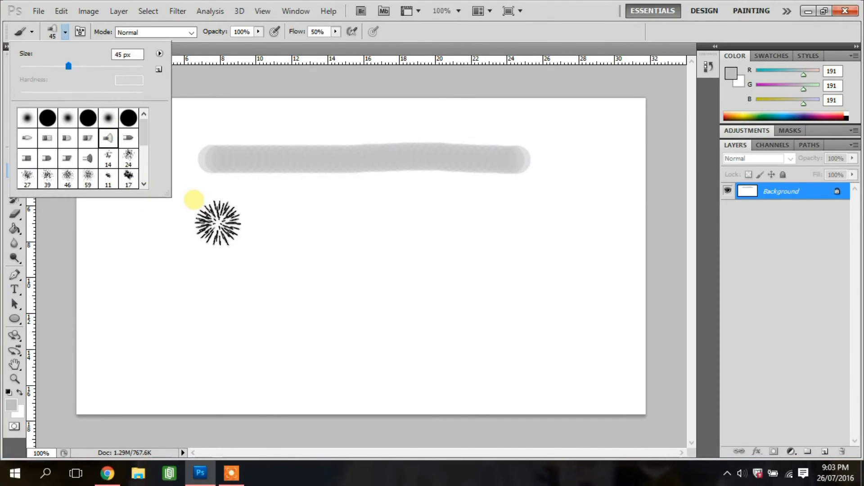
{"action": "left_click", "coordinate": [194, 198]}
{"action": "mouse_move", "coordinate": [195, 202]}
{"action": "left_mouse_down"}
{"action": "mouse_move", "coordinate": [425, 189]}
{"action": "mouse_move", "coordinate": [569, 198]}
{"action": "left_mouse_up"}
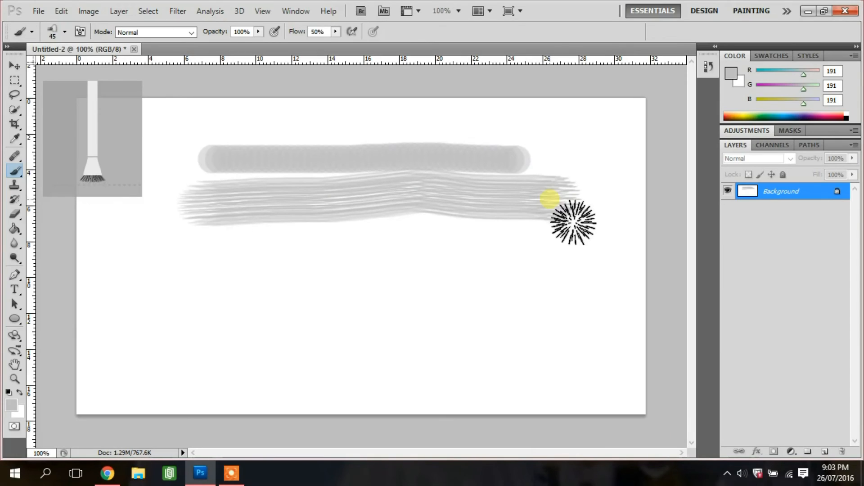
Paint a slightly wavy stroke around the canvas's middle with the pointed bristle brush at 45 px.
{"action": "left_click", "coordinate": [65, 32]}
{"action": "left_click", "coordinate": [127, 139]}
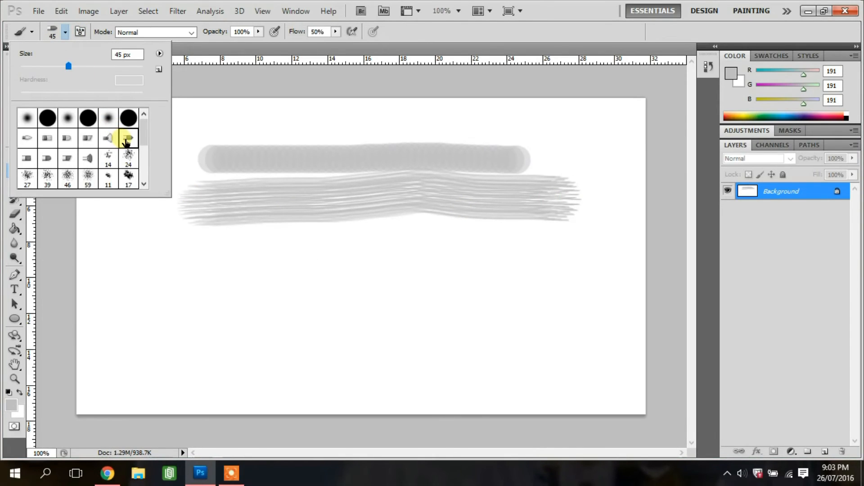
{"action": "left_click", "coordinate": [216, 264]}
{"action": "mouse_move", "coordinate": [216, 264]}
{"action": "left_mouse_down"}
{"action": "mouse_move", "coordinate": [268, 267]}
{"action": "mouse_move", "coordinate": [441, 257]}
{"action": "mouse_move", "coordinate": [496, 266]}
{"action": "left_mouse_up"}
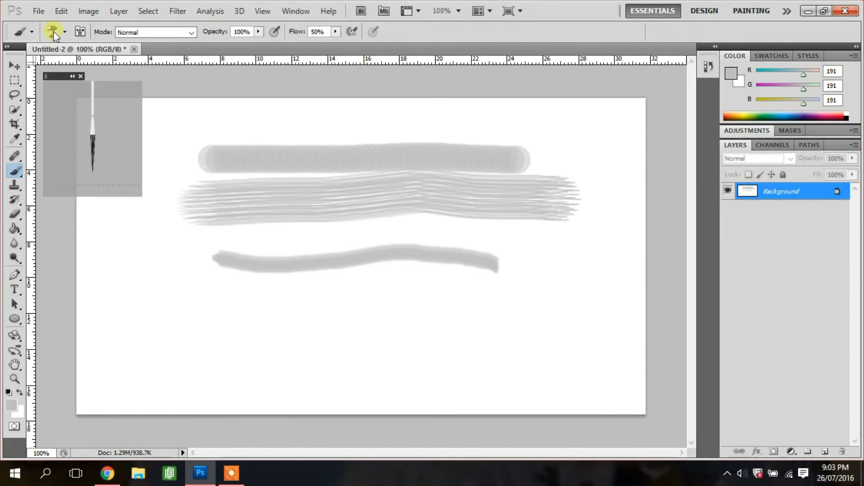
Apply the Airbrush Soft Round 50% flow preset and paint a soft stroke below the pointed-bristle stroke.
{"action": "left_click", "coordinate": [33, 32]}
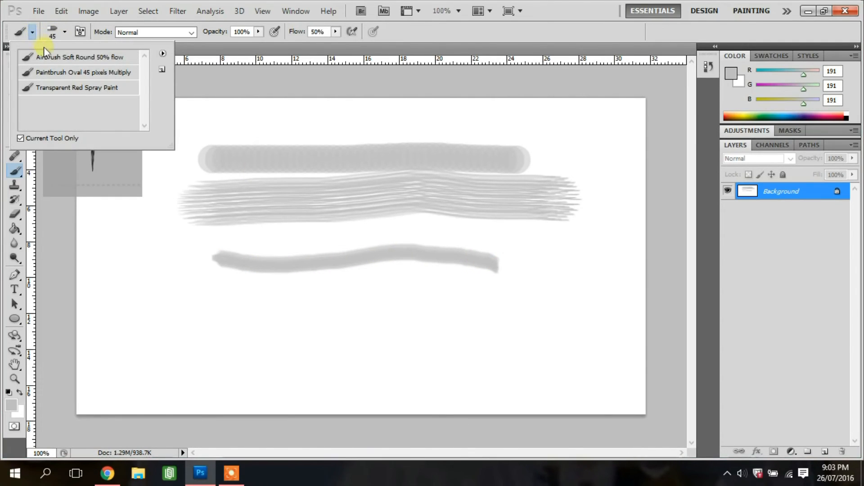
{"action": "left_click", "coordinate": [54, 64]}
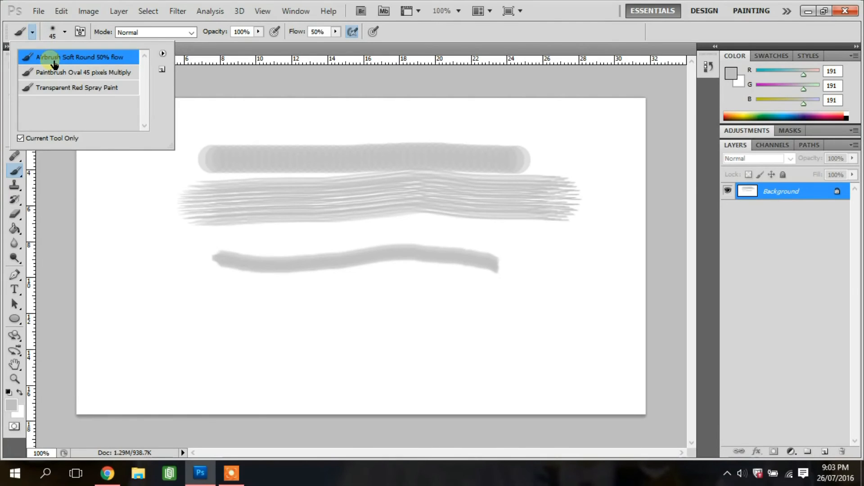
{"action": "mouse_move", "coordinate": [161, 303]}
{"action": "left_mouse_down"}
{"action": "mouse_move", "coordinate": [169, 314]}
{"action": "mouse_move", "coordinate": [309, 326]}
{"action": "mouse_move", "coordinate": [507, 317]}
{"action": "mouse_move", "coordinate": [486, 320]}
{"action": "left_mouse_up"}
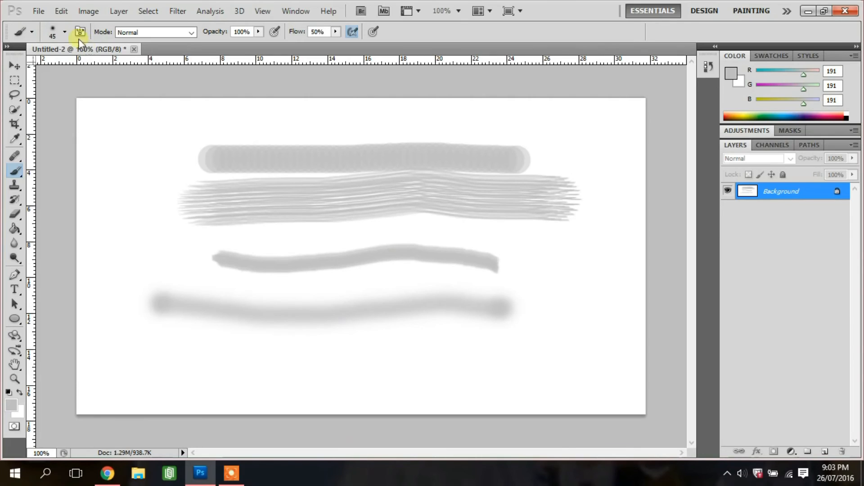
Paint another wavy stroke near the canvas's lower edge with the fan-shaped bristle brush at 45 px.
{"action": "left_click", "coordinate": [66, 32]}
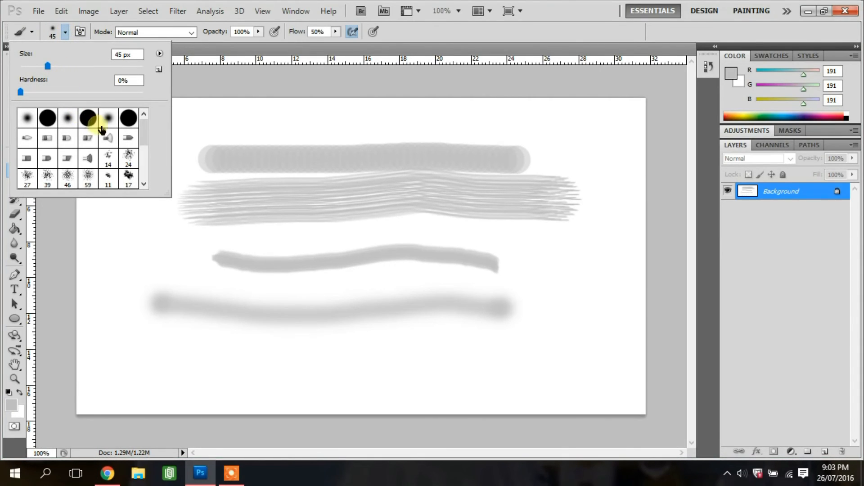
{"action": "left_click", "coordinate": [103, 144]}
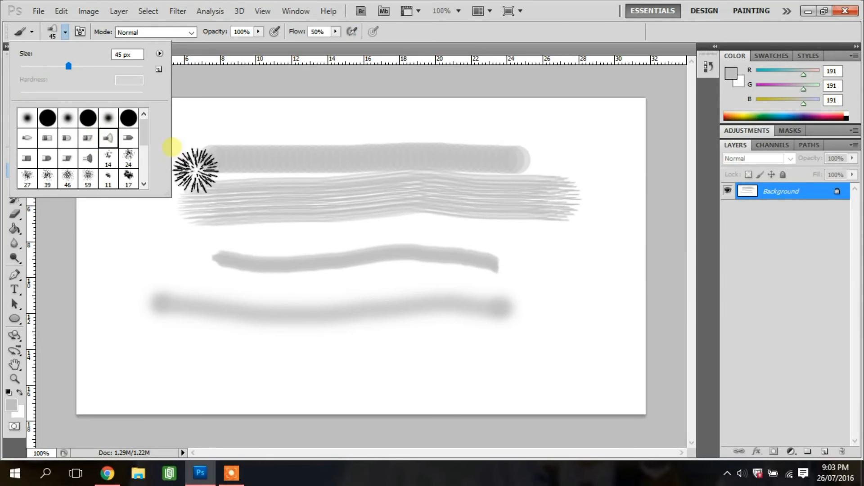
{"action": "mouse_move", "coordinate": [173, 365]}
{"action": "left_mouse_down"}
{"action": "mouse_move", "coordinate": [253, 374]}
{"action": "mouse_move", "coordinate": [381, 370]}
{"action": "mouse_move", "coordinate": [461, 358]}
{"action": "mouse_move", "coordinate": [531, 365]}
{"action": "left_mouse_up"}
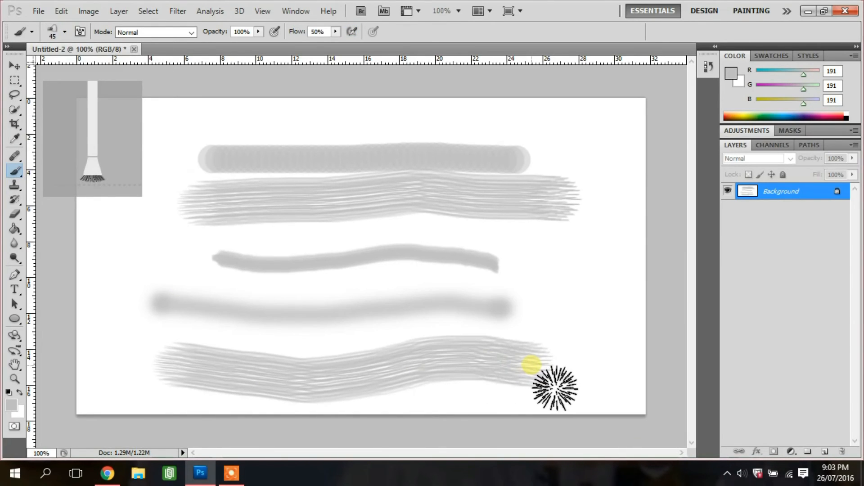
Try the Paintbrush Oval 45 pixels Multiply preset, and switch the brush back to Airbrush Soft Round 50% flow.
{"action": "left_click", "coordinate": [32, 32]}
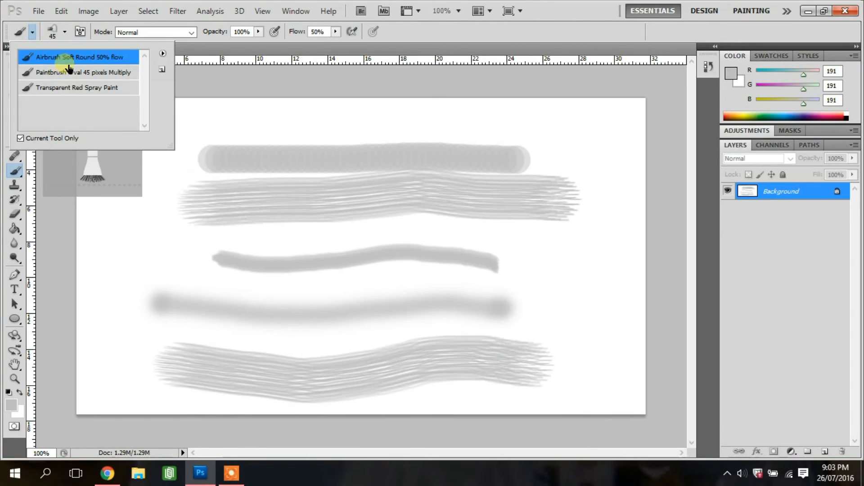
{"action": "left_click", "coordinate": [68, 73]}
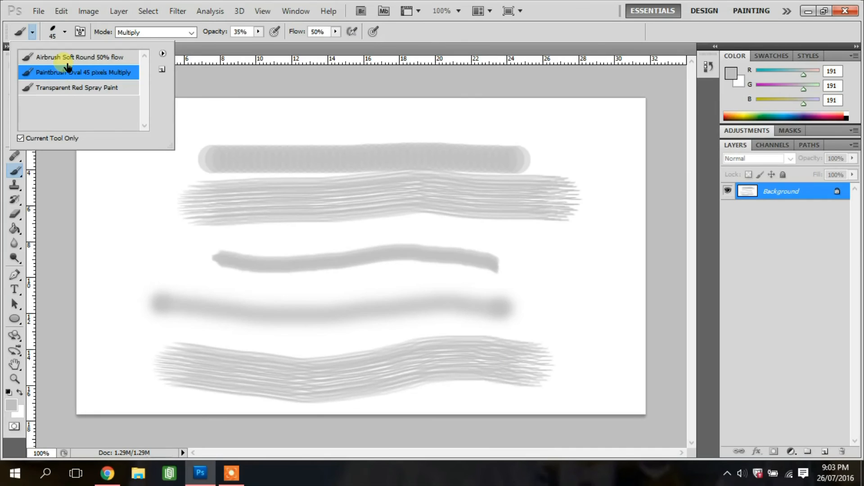
{"action": "left_click", "coordinate": [68, 57]}
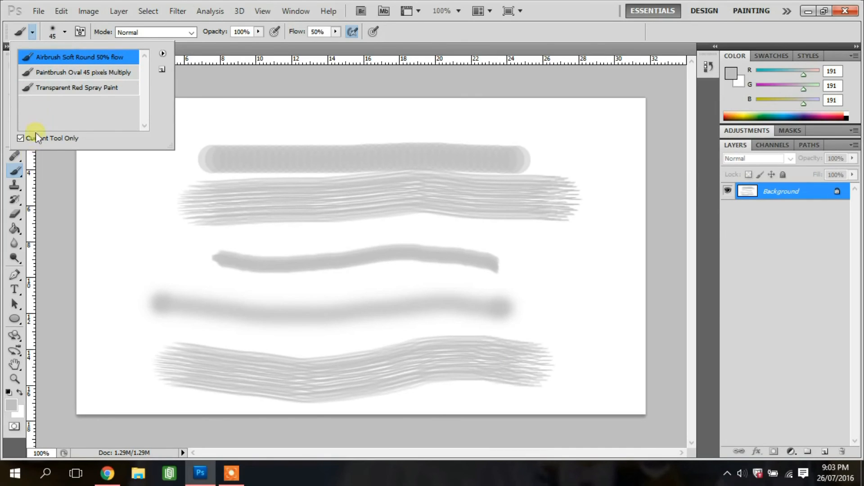
Draw a thin horizontal line above the painted strokes with the Pencil tool at 1 px.
{"action": "right_click", "coordinate": [16, 171]}
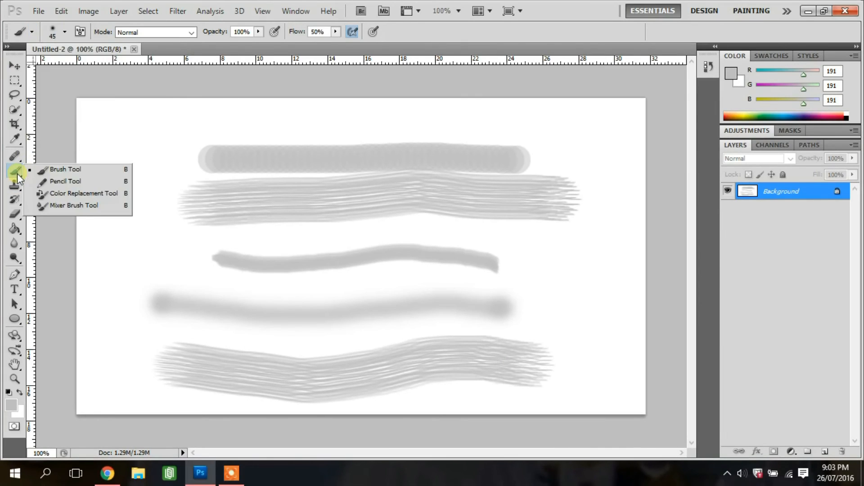
{"action": "left_click", "coordinate": [53, 184]}
{"action": "left_click", "coordinate": [66, 32]}
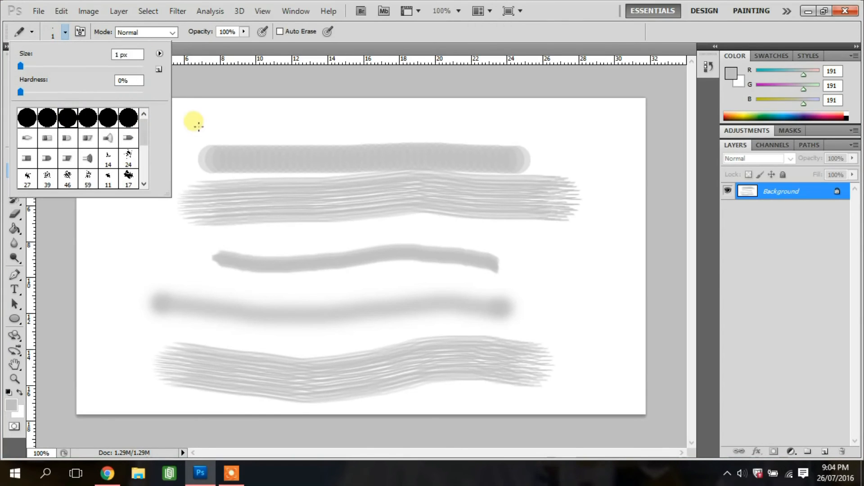
{"action": "left_click", "coordinate": [198, 125]}
{"action": "mouse_move", "coordinate": [199, 124]}
{"action": "left_mouse_down"}
{"action": "mouse_move", "coordinate": [308, 116]}
{"action": "mouse_move", "coordinate": [373, 129]}
{"action": "mouse_move", "coordinate": [412, 117]}
{"action": "mouse_move", "coordinate": [466, 132]}
{"action": "left_mouse_up"}
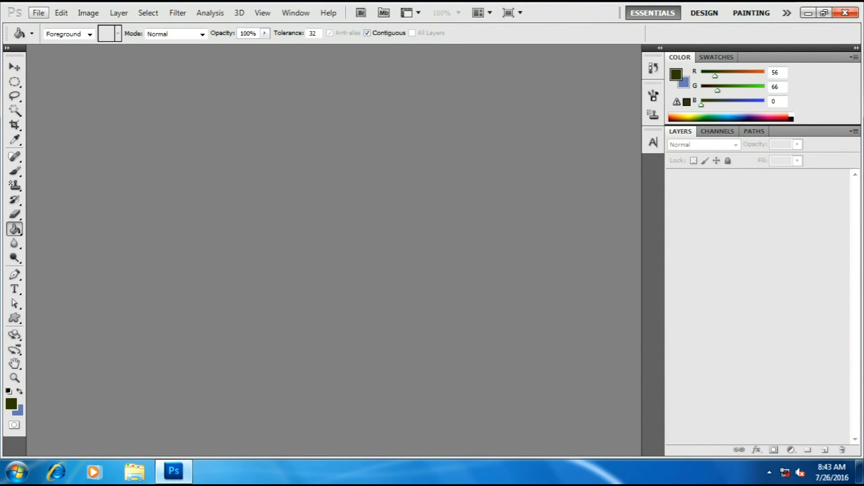
Open the Hydrangeas image from the Sample Pictures folder.
{"action": "left_click", "coordinate": [39, 13]}
{"action": "left_click", "coordinate": [48, 36]}
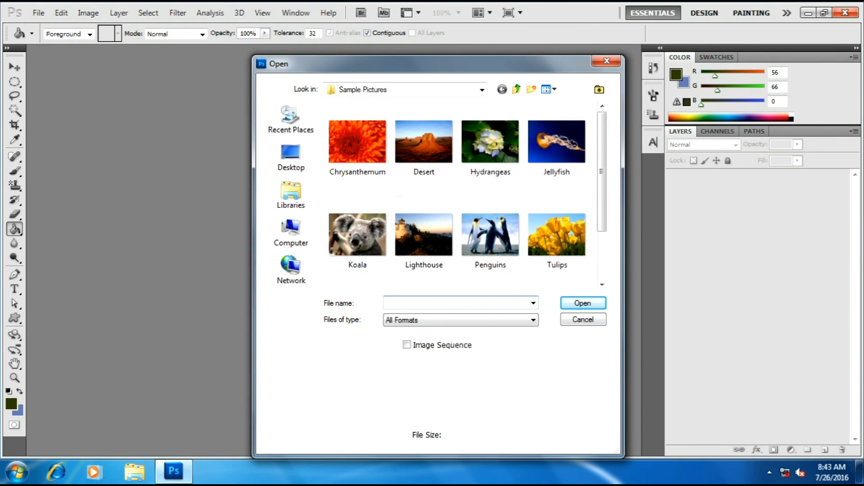
{"action": "double_click", "coordinate": [490, 144]}
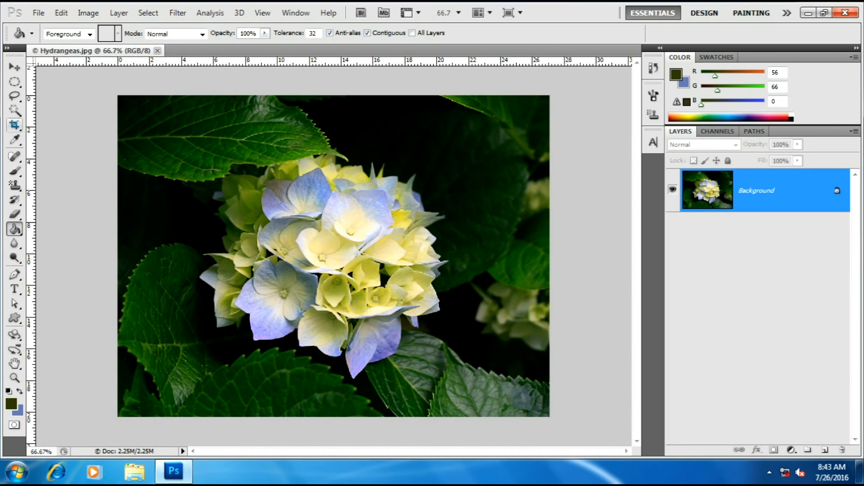
Select the lower-left leaf area with the Magic Wand at tolerance 50, and replace it with a selection of the upper-left leaf.
{"action": "key", "text": "w"}
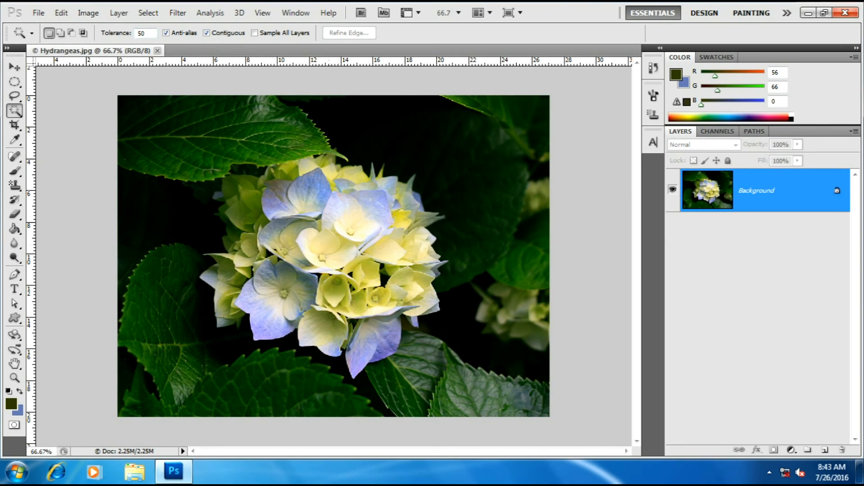
{"action": "left_click", "coordinate": [165, 322]}
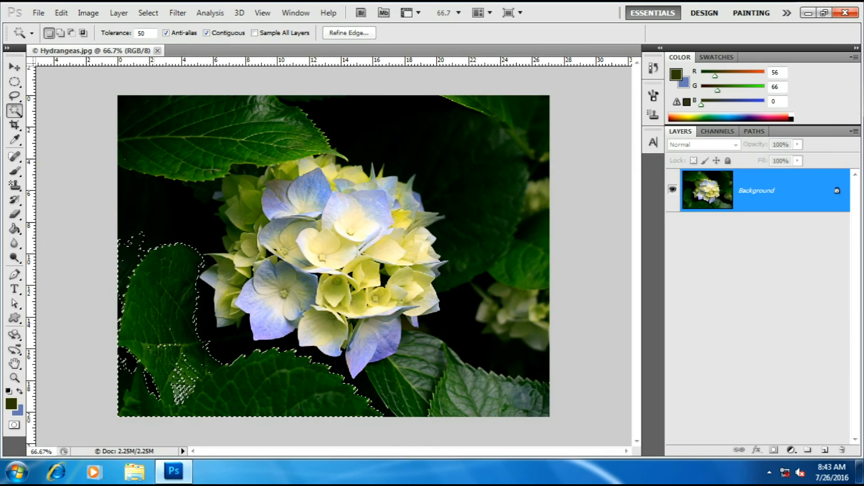
{"action": "left_click", "coordinate": [224, 139]}
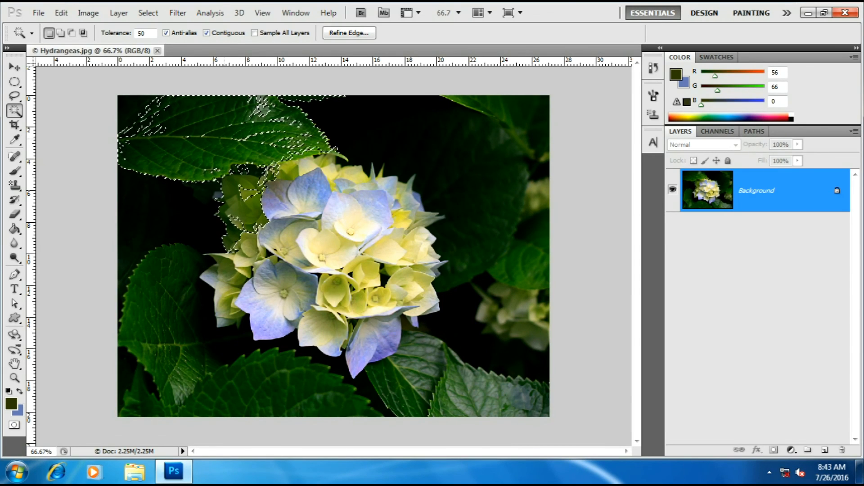
Set the foreground colour to a bright green with RGB values 46, 241, 78.
{"action": "left_click", "coordinate": [12, 404]}
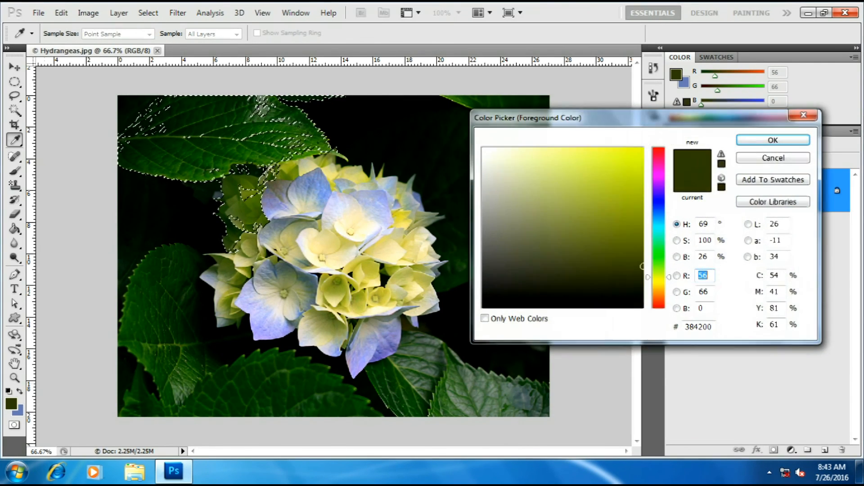
{"action": "type", "text": "2"}
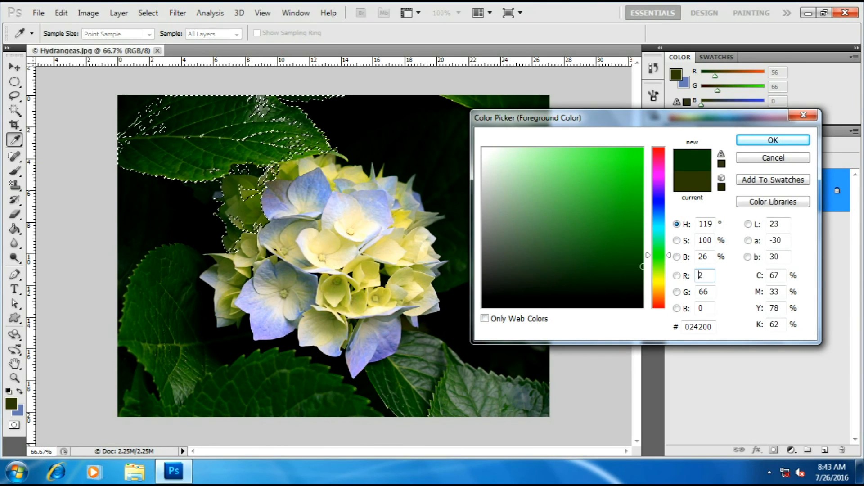
{"action": "left_click_drag", "start_coordinate": [659, 255], "coordinate": [659, 250]}
{"action": "left_click_drag", "start_coordinate": [623, 165], "coordinate": [613, 157]}
{"action": "left_click", "coordinate": [773, 140]}
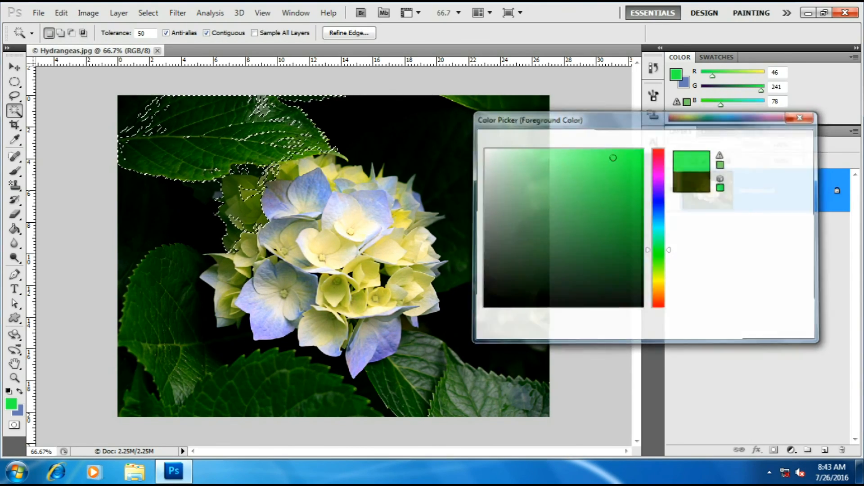
Fill most of the selected upper-left leaf with the bright green foreground colour using the Paint Bucket.
{"action": "left_click", "coordinate": [15, 229]}
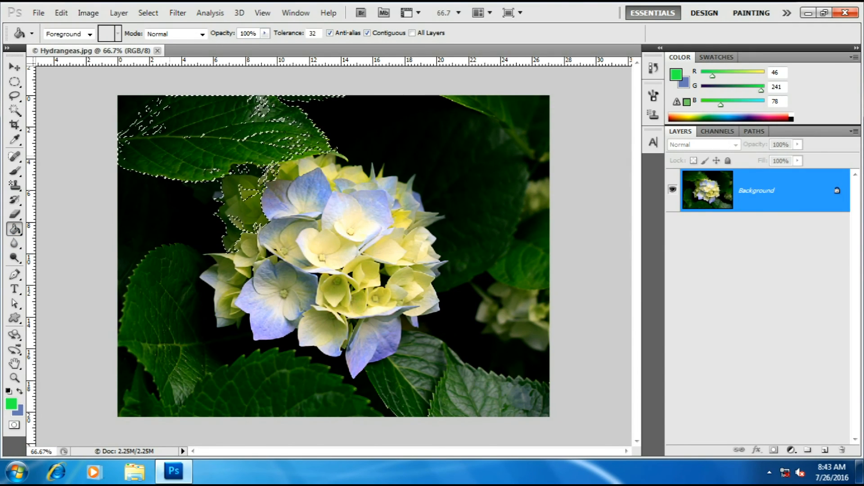
{"action": "left_click", "coordinate": [170, 156]}
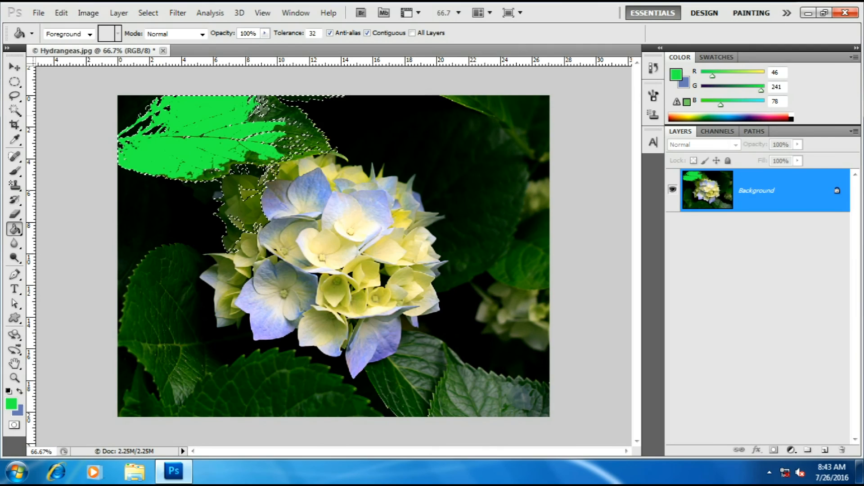
{"action": "left_click", "coordinate": [287, 117]}
{"action": "left_click", "coordinate": [290, 143]}
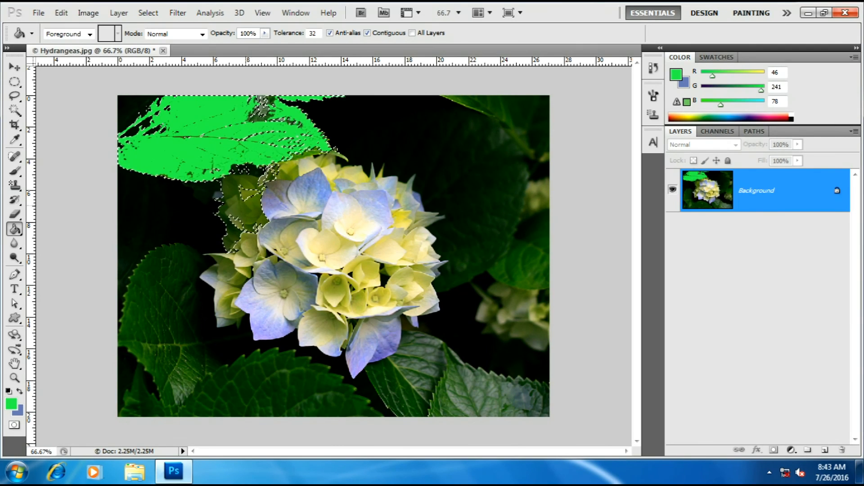